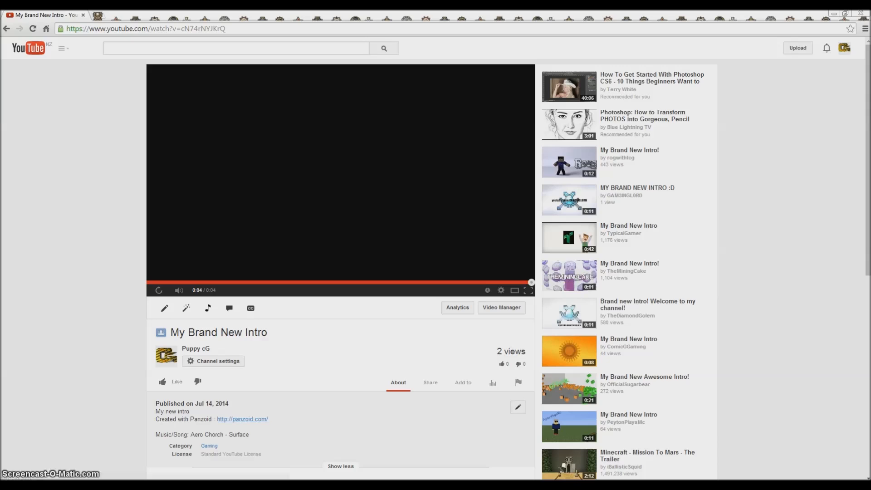
Step: Open the panzoid.com link from the video description in a new tab and launch Clipmaker 0.5 Alpha
right_click(237, 419)
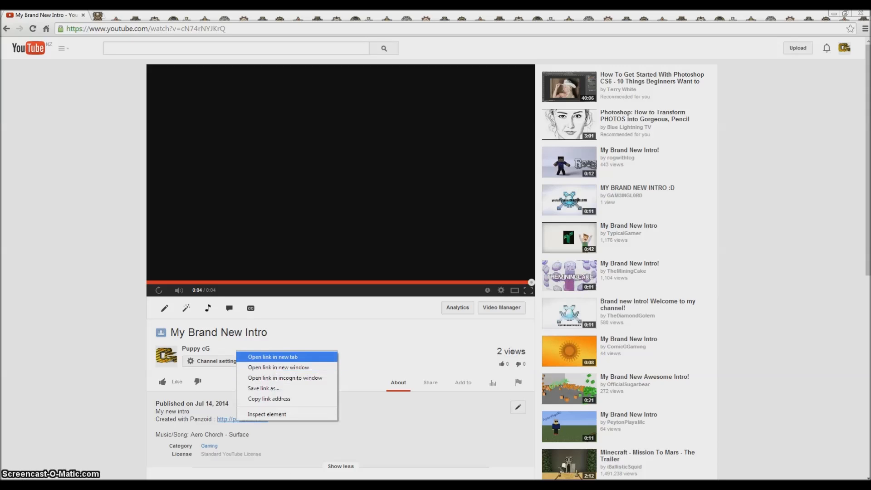
click(273, 357)
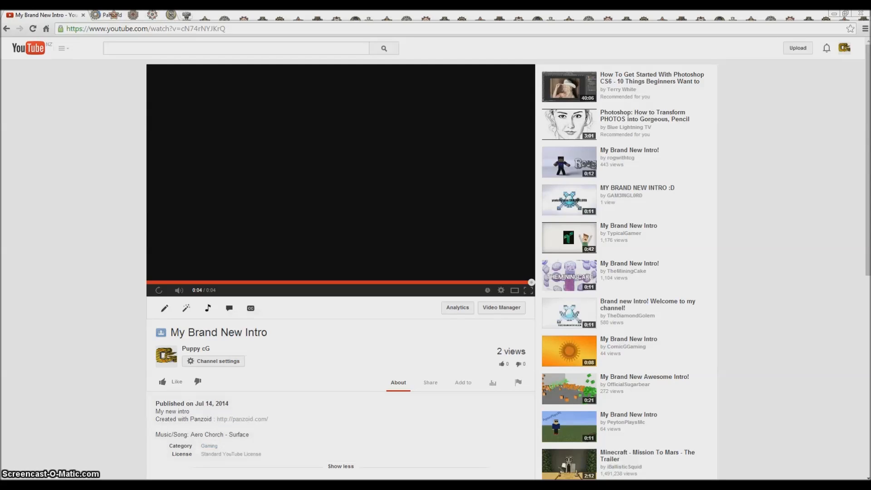
key(ctrl+Tab)
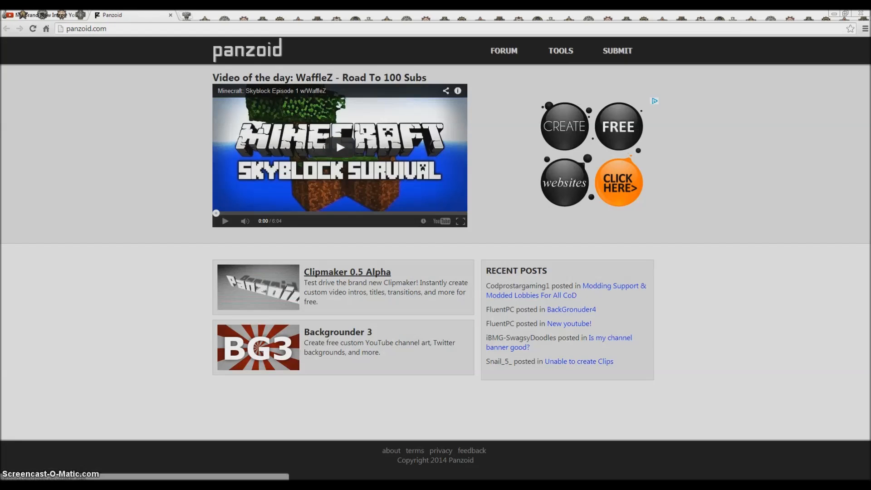
click(347, 272)
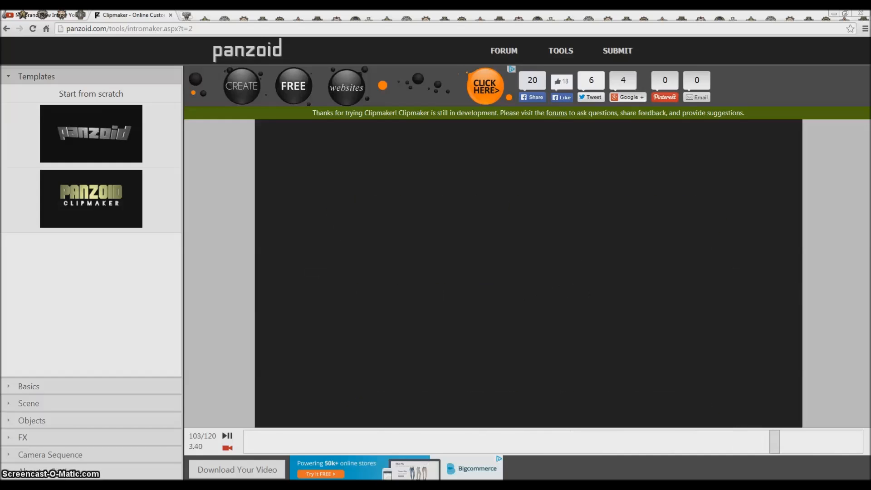
Step: Rewind the paused preview to frame 1 in the free camera view and load the gray Panzoid template
click(227, 436)
click(227, 448)
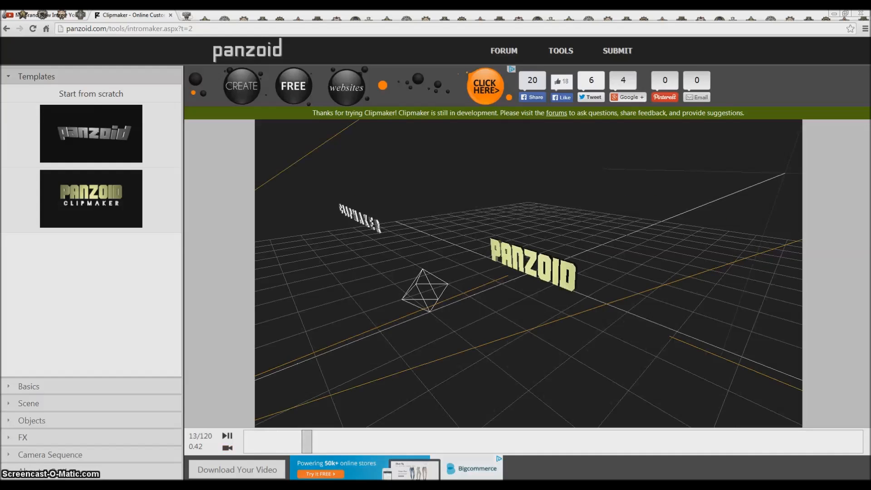
drag(307, 442, 244, 442)
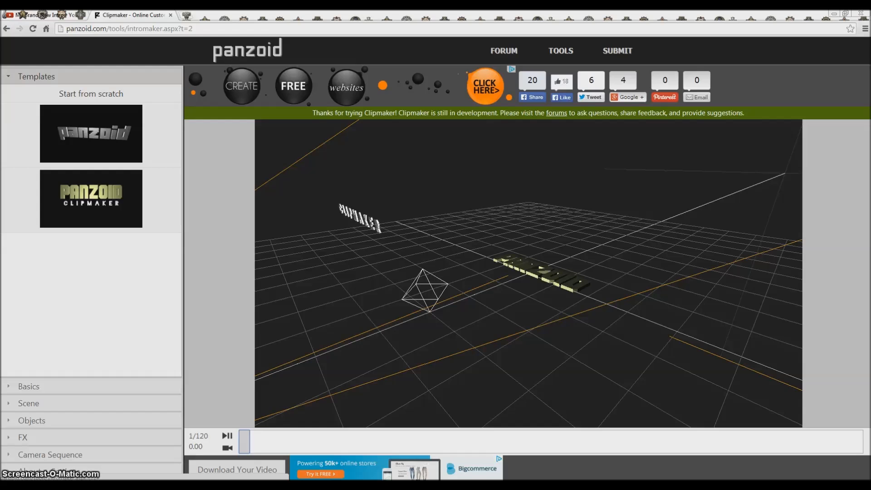
drag(528, 272, 476, 282)
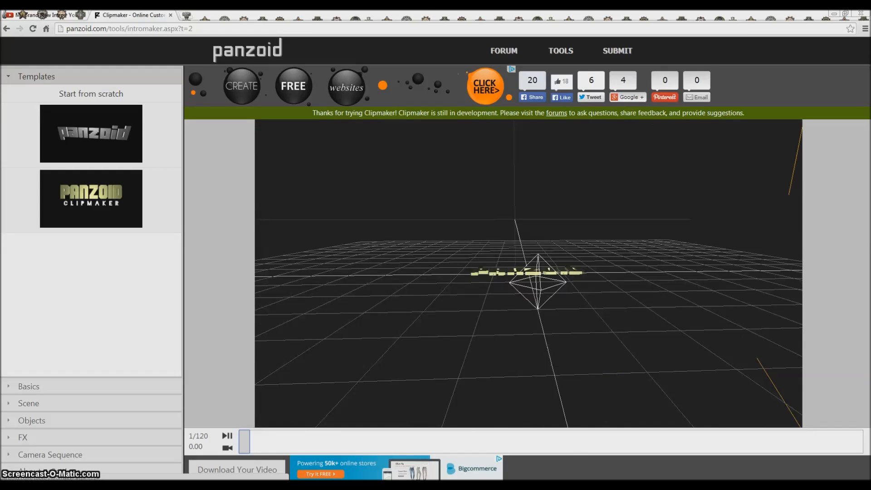
mouse_move(245, 442)
mouse_down()
mouse_move(743, 441)
mouse_move(243, 441)
mouse_up()
click(90, 134)
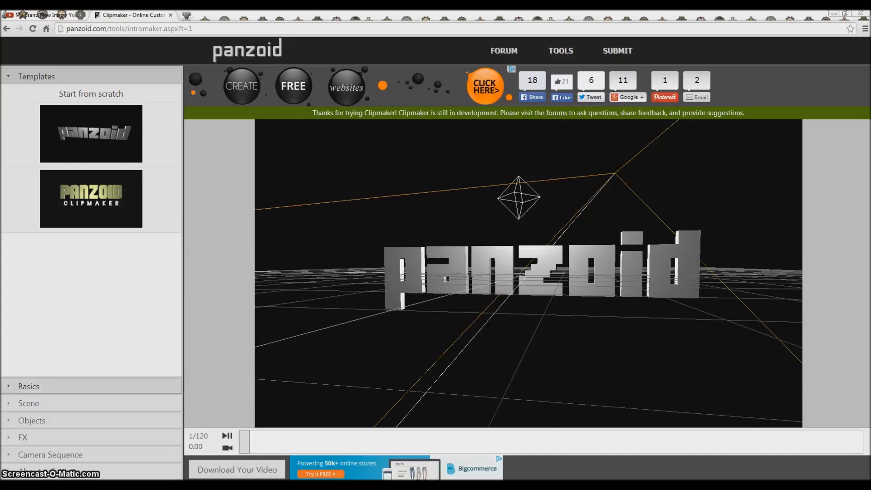
Step: Set the scene's background color to bright green, 7ff705
click(29, 386)
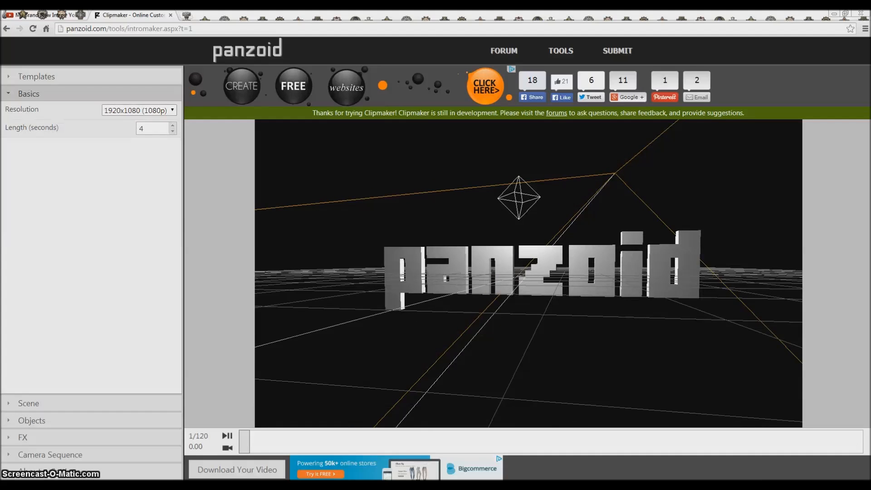
click(29, 404)
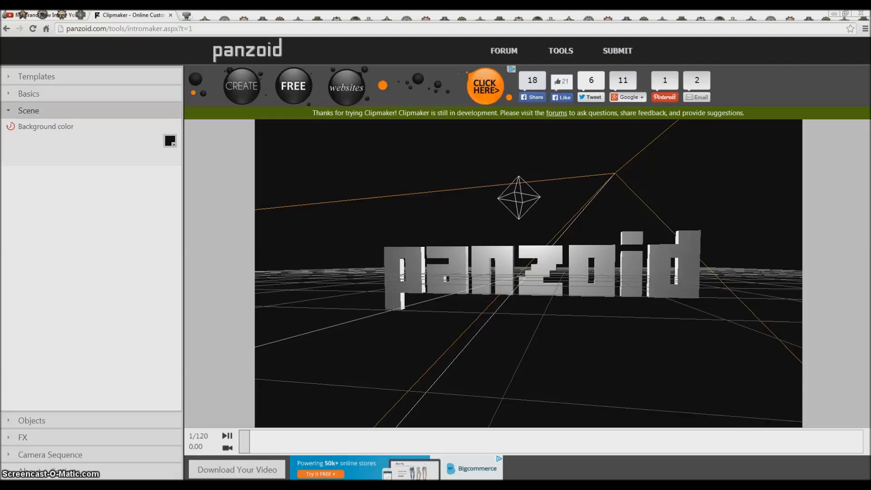
click(170, 141)
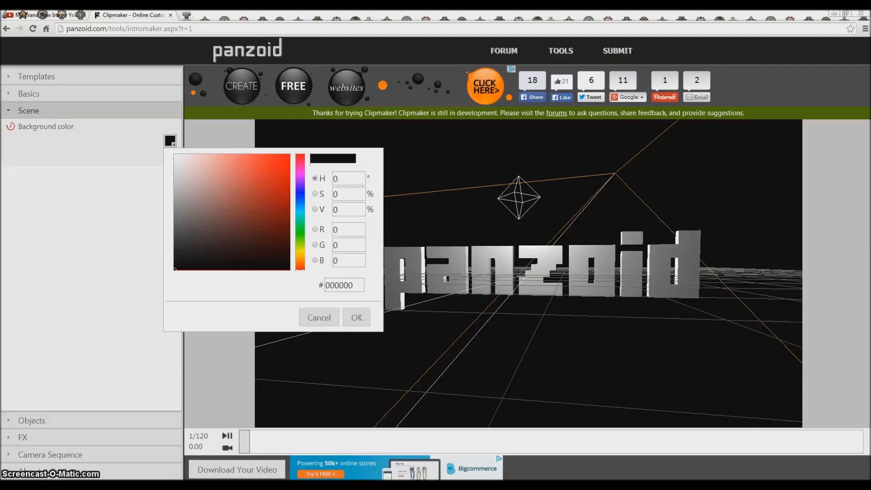
click(299, 209)
drag(300, 217, 300, 241)
drag(277, 162, 288, 158)
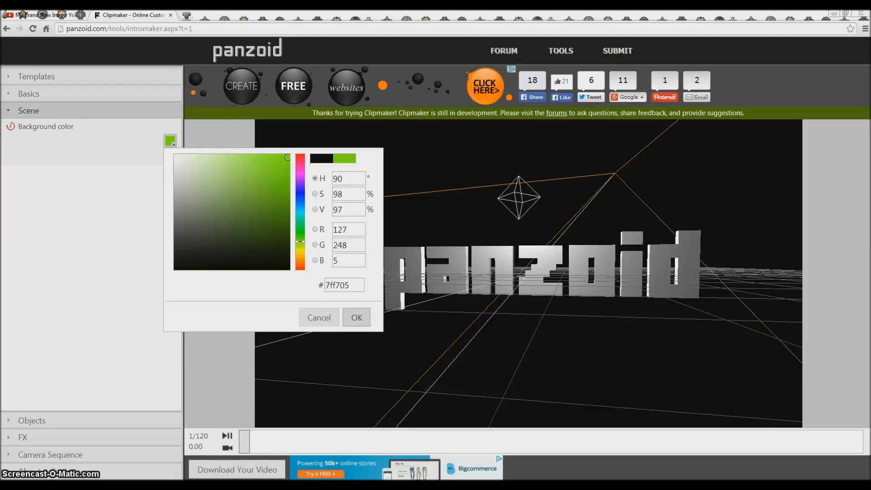
click(357, 317)
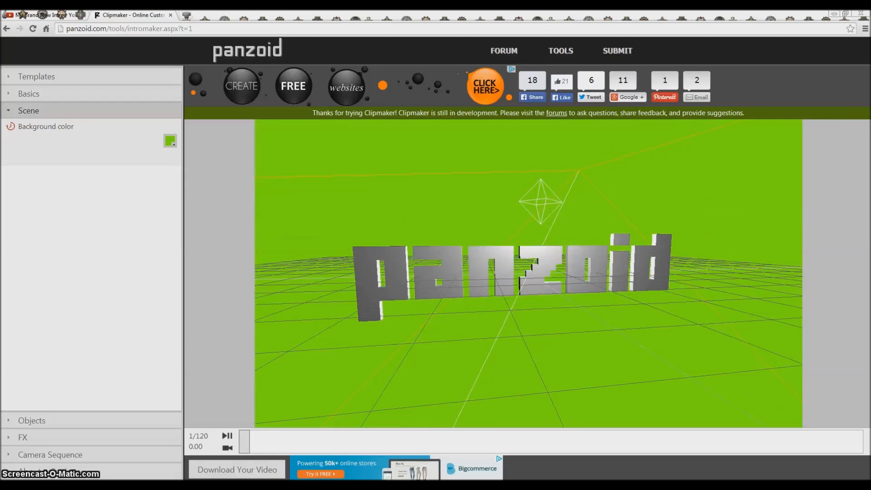
Step: Show the point light's position, intensity and color settings at frame 1
click(32, 420)
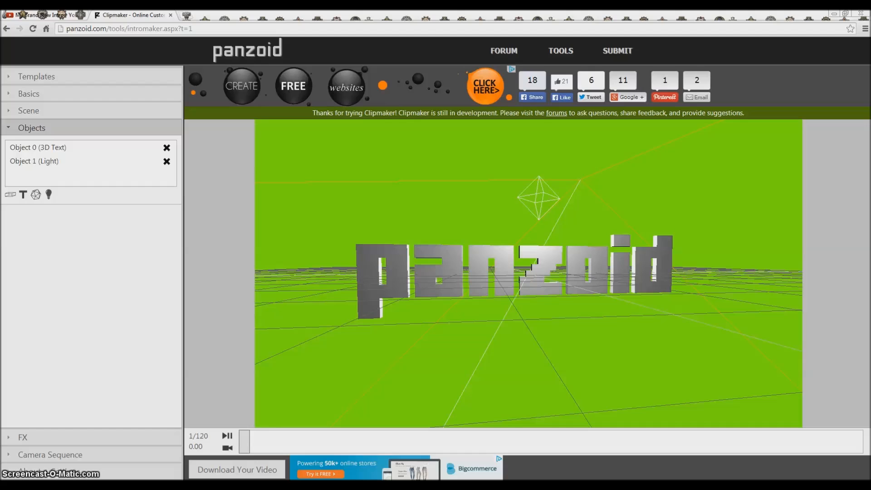
click(35, 161)
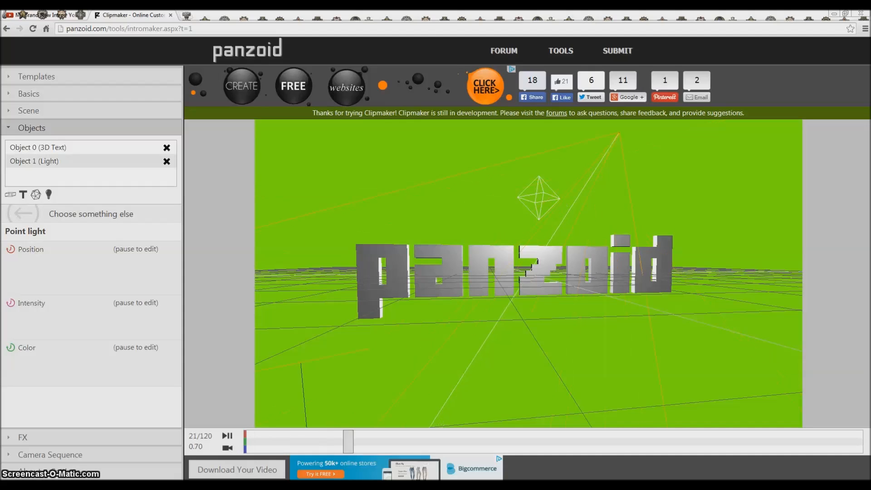
drag(411, 441, 244, 441)
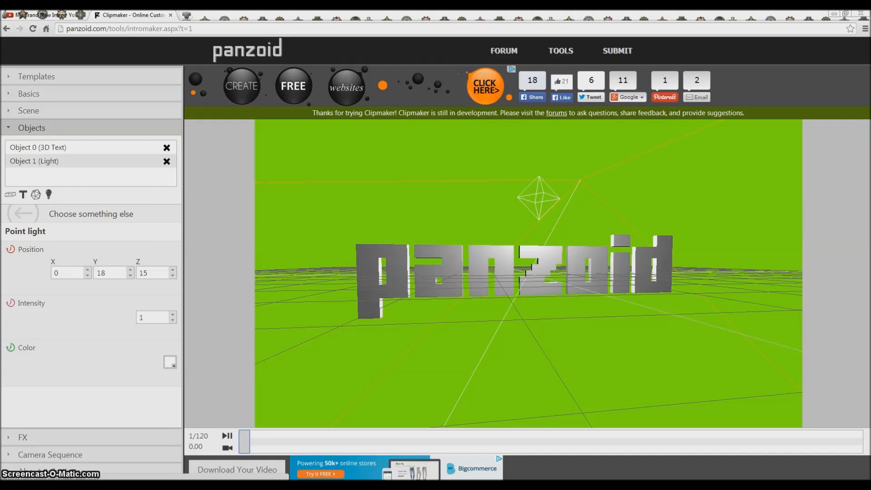
Step: Play the animation through the scene camera and scrub back to frame 27
click(227, 448)
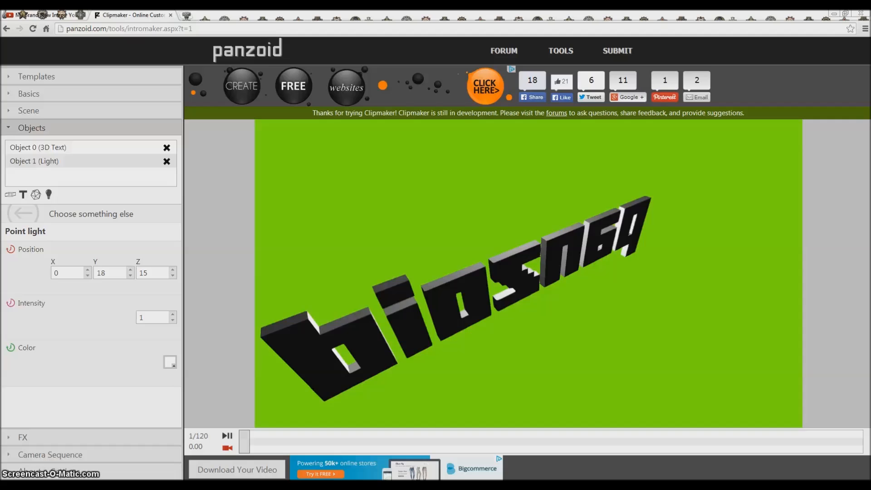
click(228, 436)
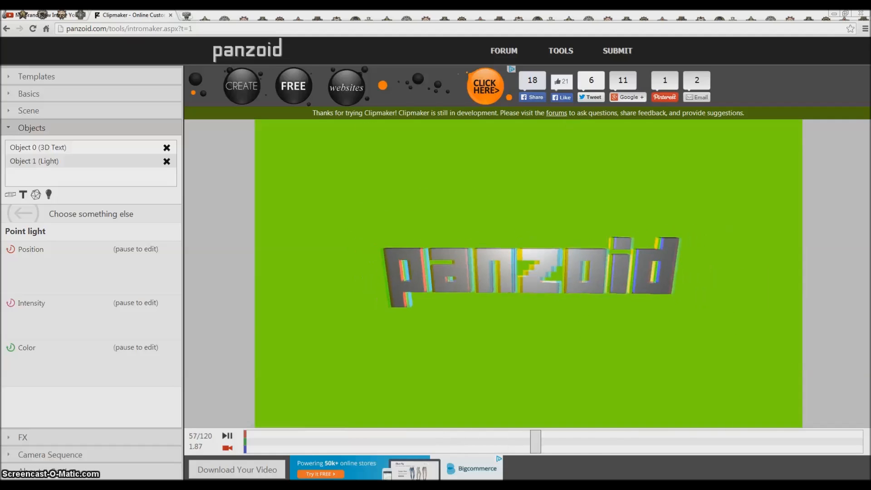
drag(712, 442, 379, 441)
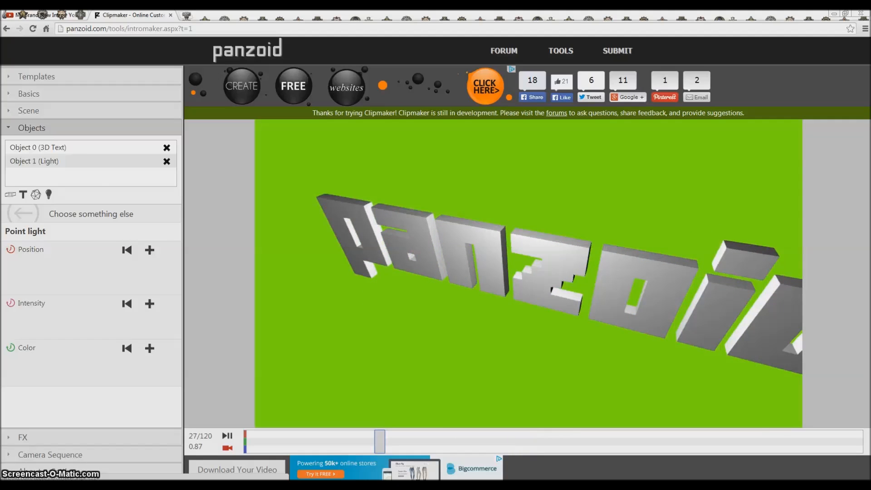
Step: Set the 3D text's font to bebas, with the timeline at frame 1 in the free camera view
click(38, 147)
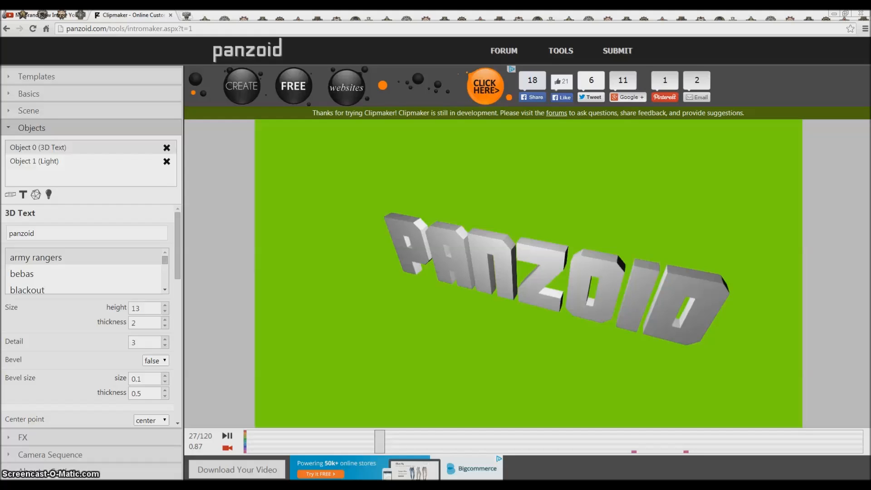
click(227, 448)
drag(380, 441, 244, 442)
mouse_move(454, 295)
mouse_down()
mouse_move(428, 311)
mouse_move(438, 293)
mouse_move(451, 314)
mouse_move(451, 289)
mouse_up()
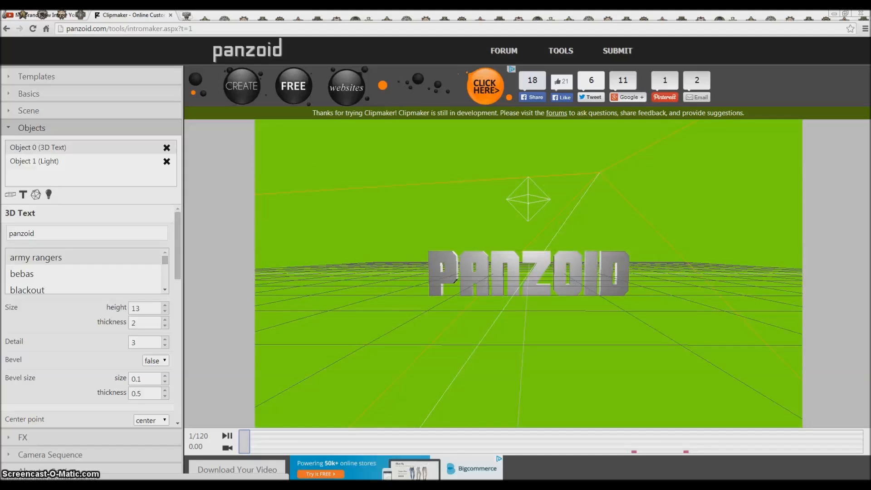
click(83, 273)
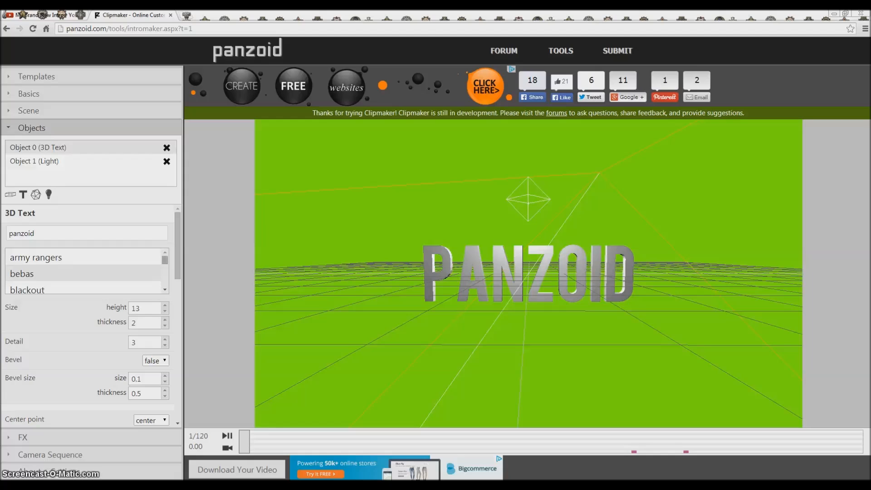
click(83, 257)
click(83, 274)
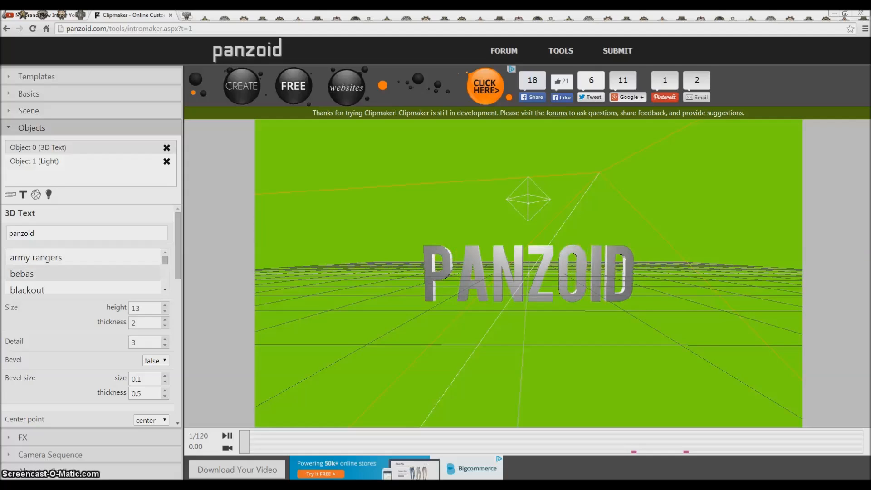
click(83, 288)
click(83, 273)
Step: Try changing the 3D text's height and thickness, returning them to 13 and 2
click(165, 306)
click(165, 311)
click(165, 320)
click(165, 326)
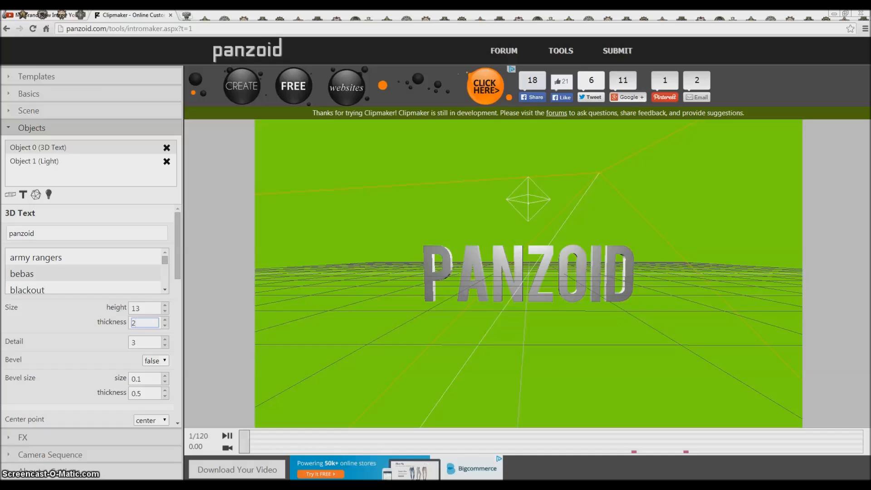
Step: Try moving the 3D text to X position 1 and return it to 0
scroll(88, 318, down, 3)
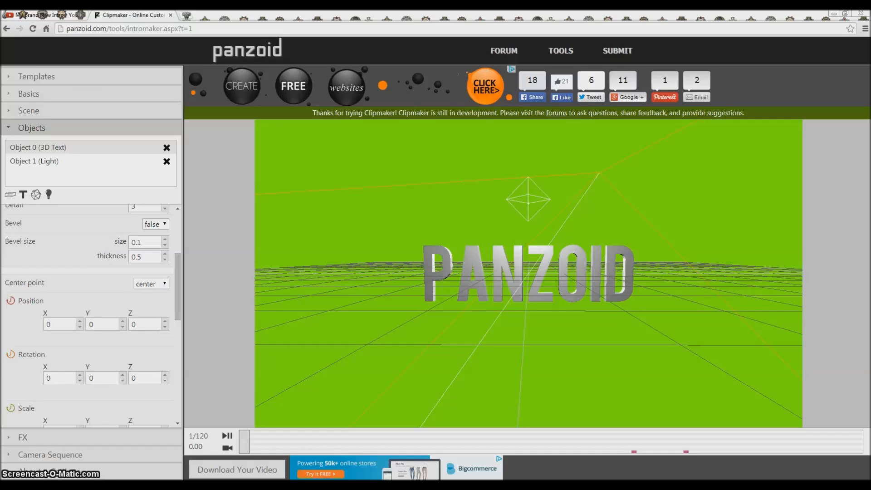
click(80, 321)
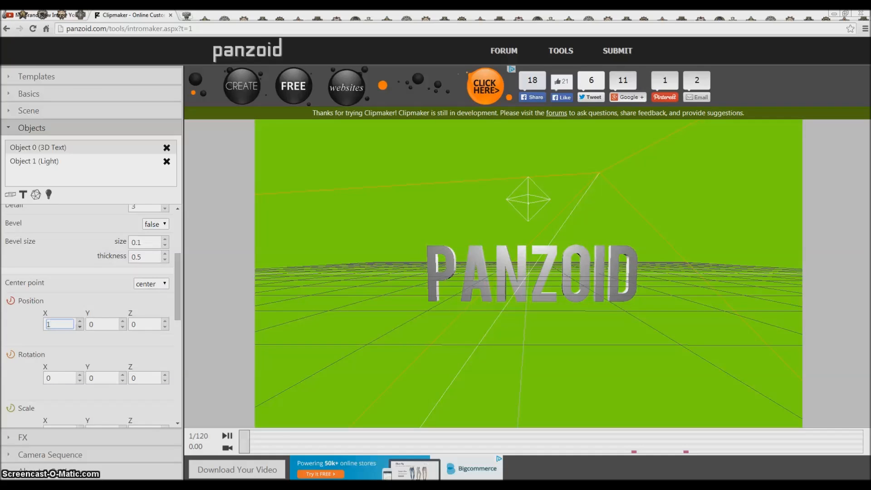
click(80, 327)
Step: Try rotating the 3D text about the X, Y and Z axes, returning each rotation to 0
scroll(119, 336, down, 1)
click(80, 329)
click(80, 335)
click(123, 330)
click(123, 329)
key(Down)
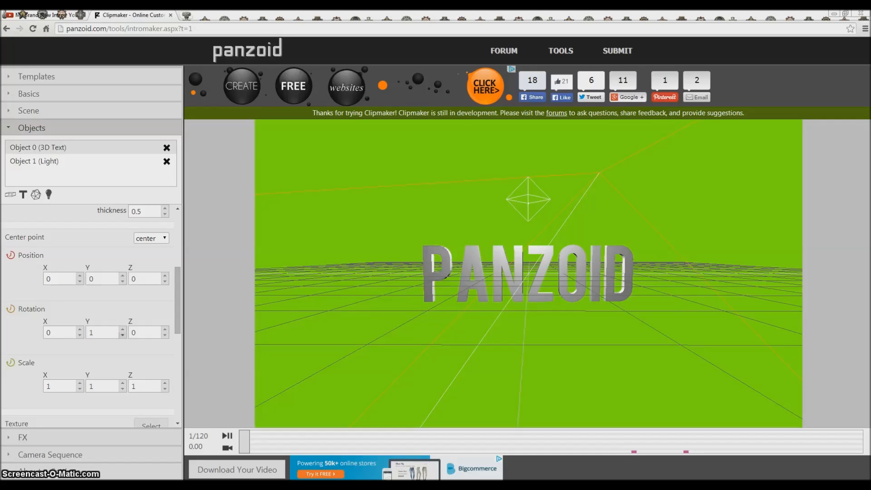
key(Down)
click(164, 330)
click(164, 329)
click(164, 330)
click(165, 335)
click(165, 336)
key(Down)
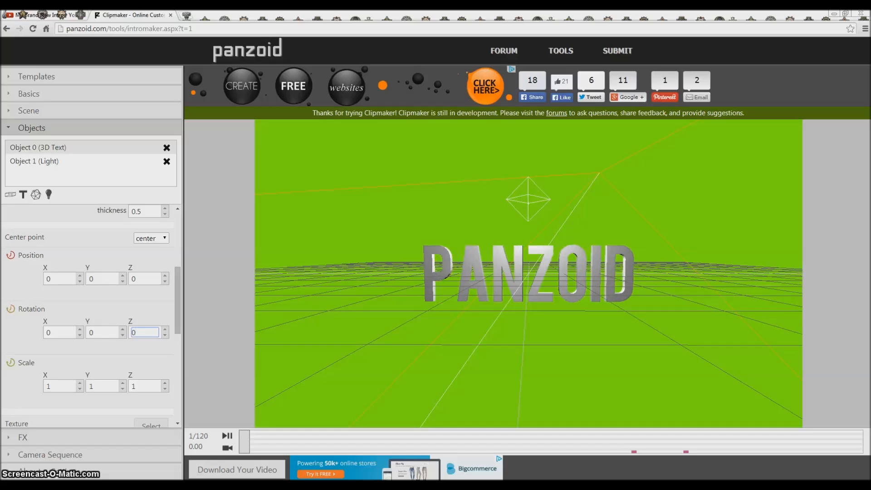
Step: Try scaling the 3D text to 2 on the X, Y and Z axes, returning each scale to 1
click(80, 384)
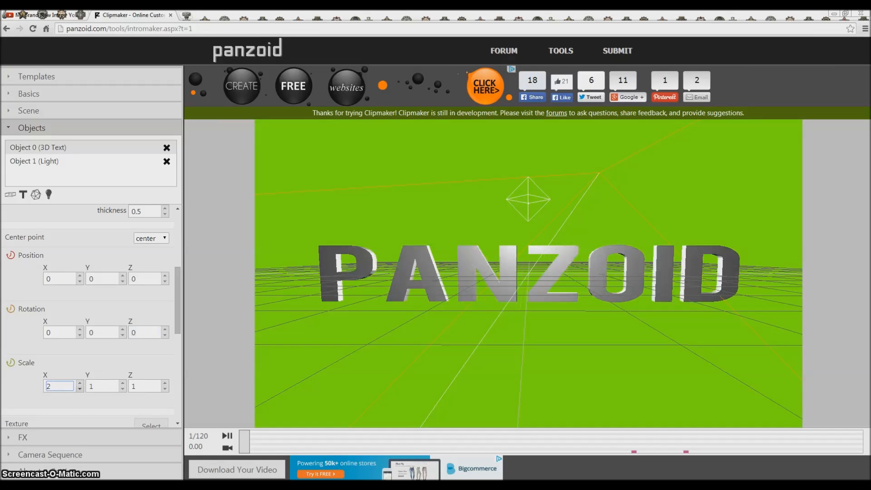
click(80, 388)
click(80, 389)
click(80, 384)
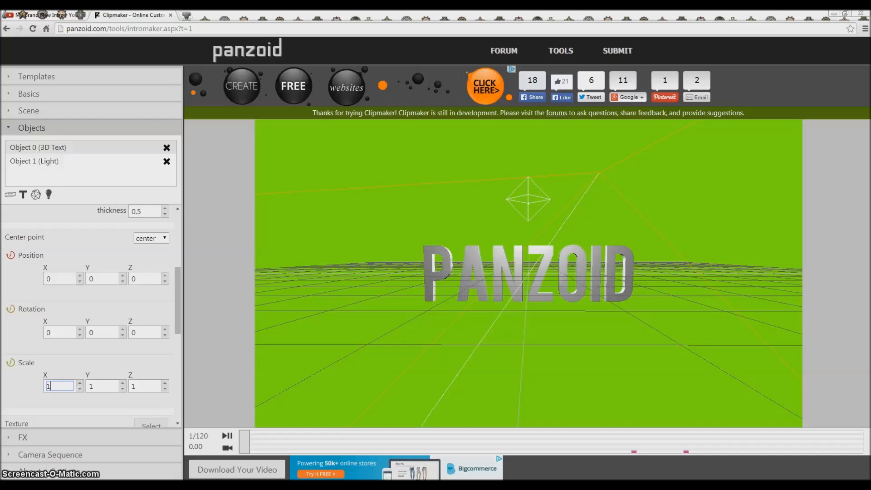
click(80, 383)
click(123, 384)
click(165, 383)
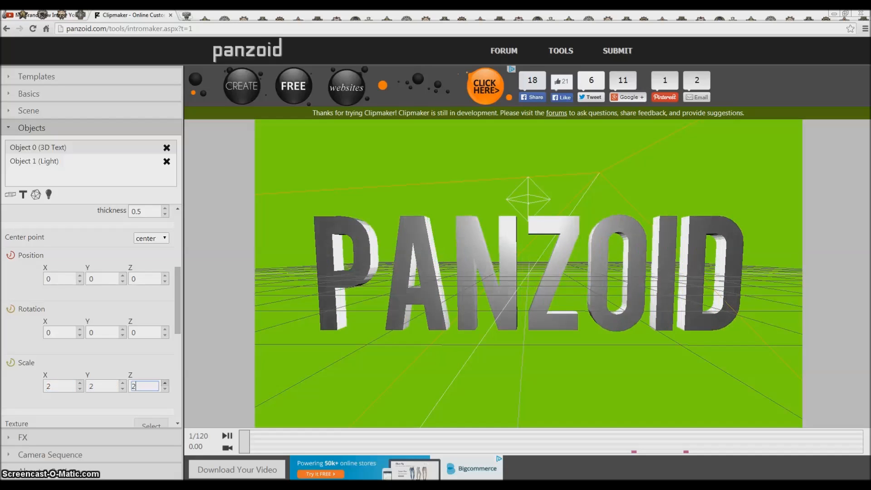
click(165, 389)
click(123, 388)
click(79, 389)
Step: Open the file chooser for the 3D text's texture and cancel it without choosing an image
scroll(91, 318, down, 1)
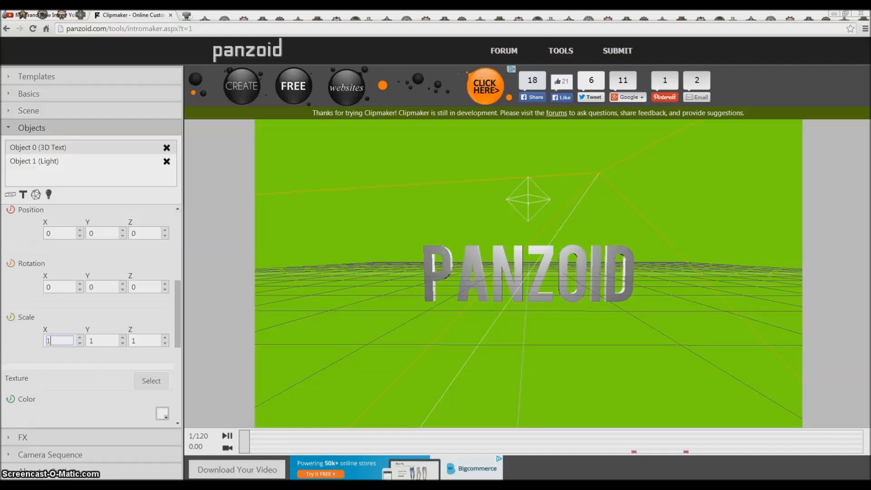
scroll(91, 317, down, 1)
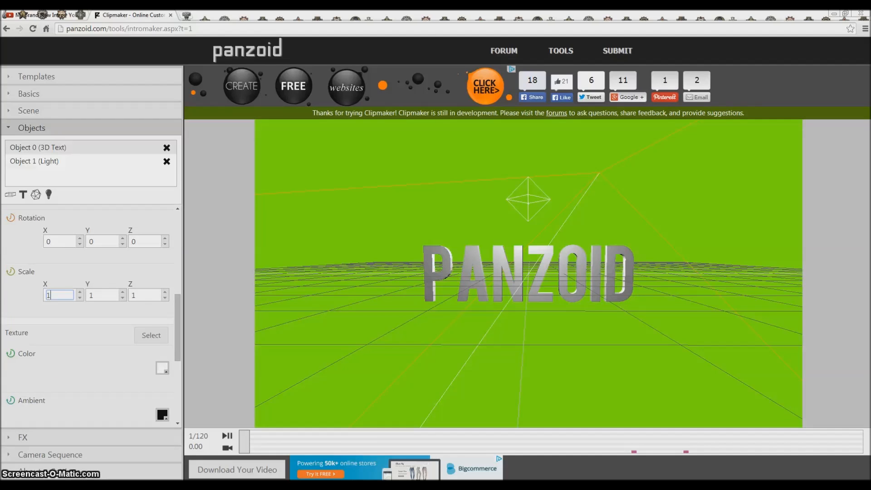
click(151, 335)
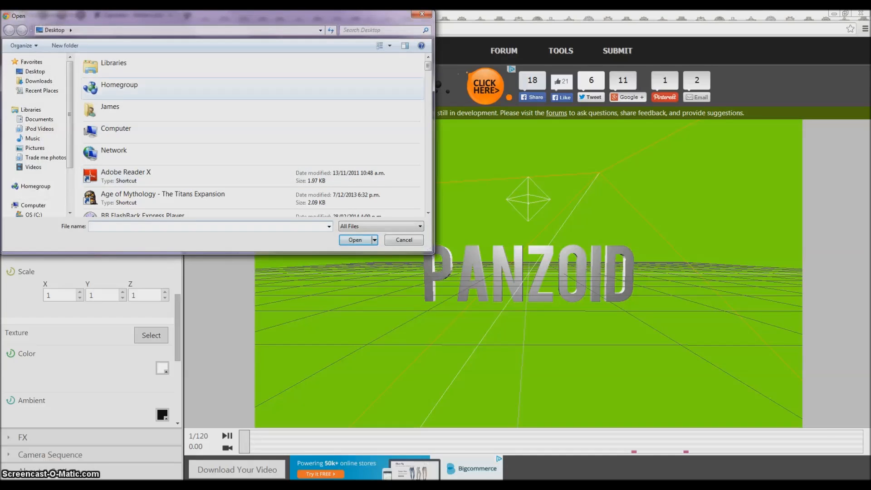
click(404, 240)
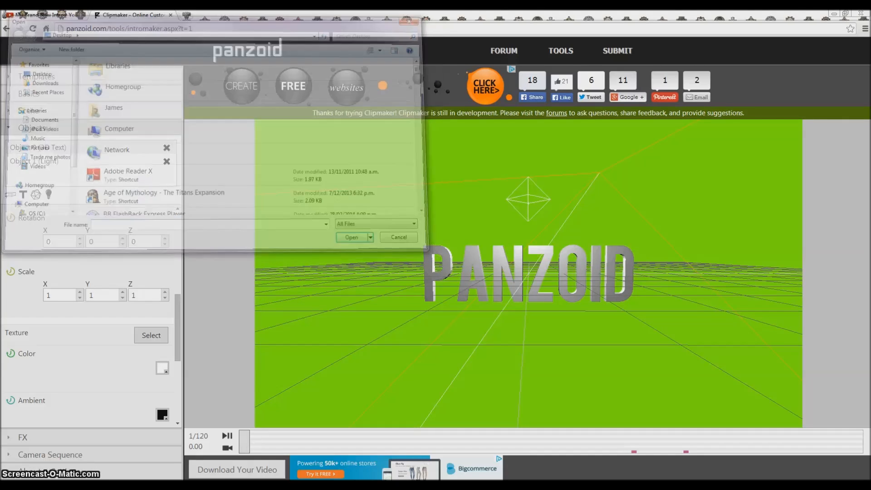
Step: Set the 3D text's color to blue and confirm #000000 as its ambient color
click(162, 368)
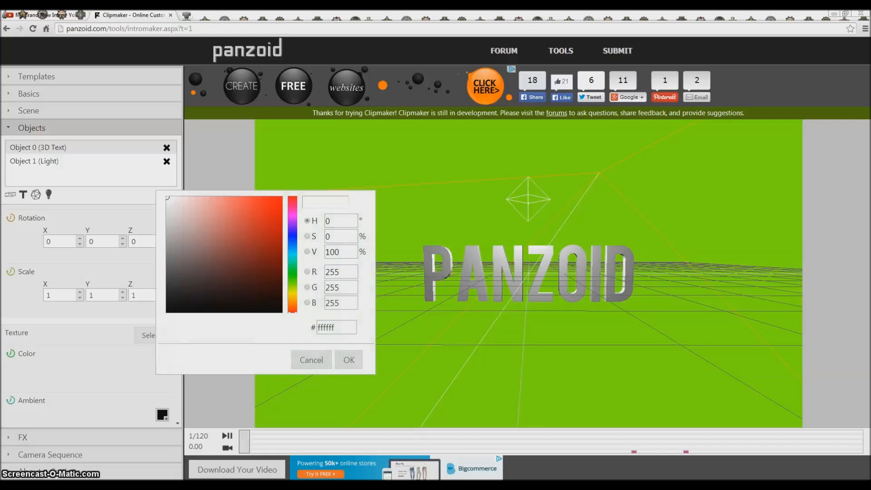
drag(293, 268, 293, 234)
drag(275, 205, 280, 199)
click(349, 360)
scroll(90, 317, down, 1)
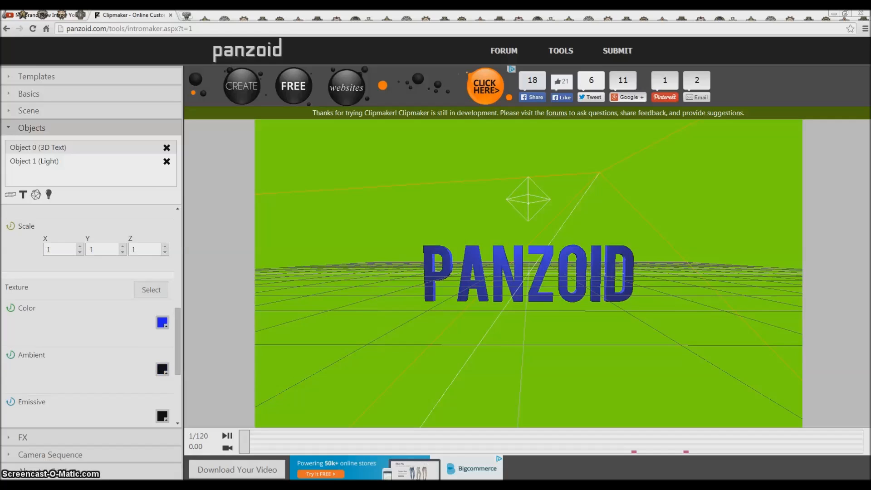
click(163, 369)
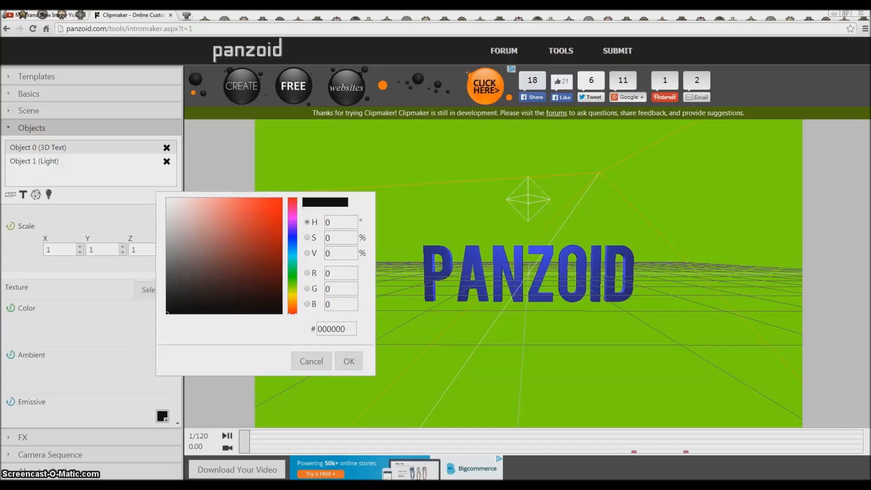
click(349, 362)
Step: Set the 3D text's specular color to black
scroll(91, 317, down, 1)
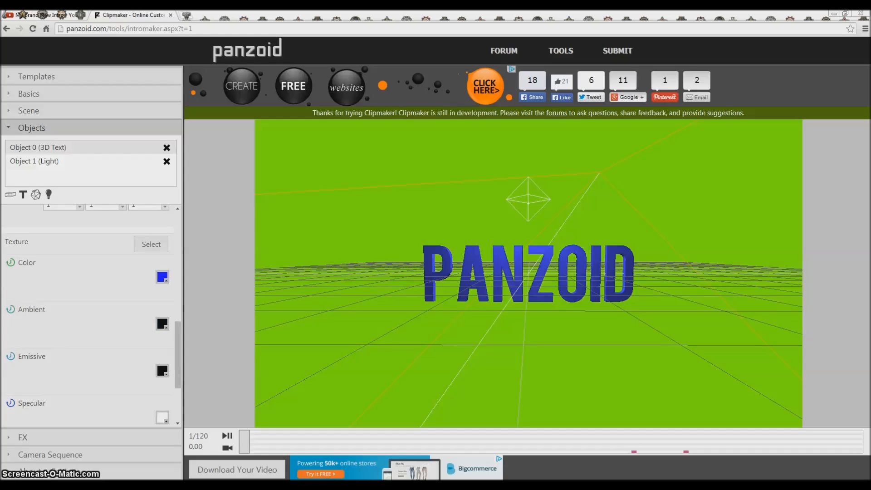
drag(528, 318, 546, 299)
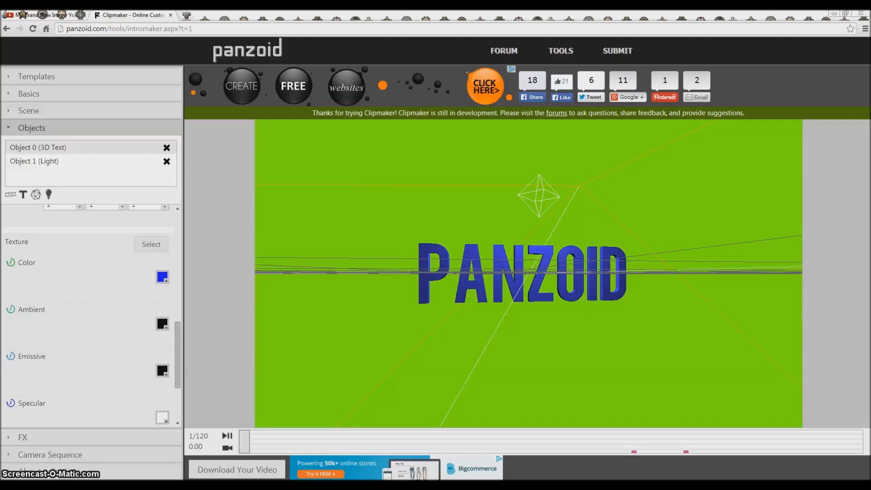
scroll(91, 317, down, 1)
click(162, 373)
click(168, 313)
drag(168, 314, 167, 316)
click(349, 364)
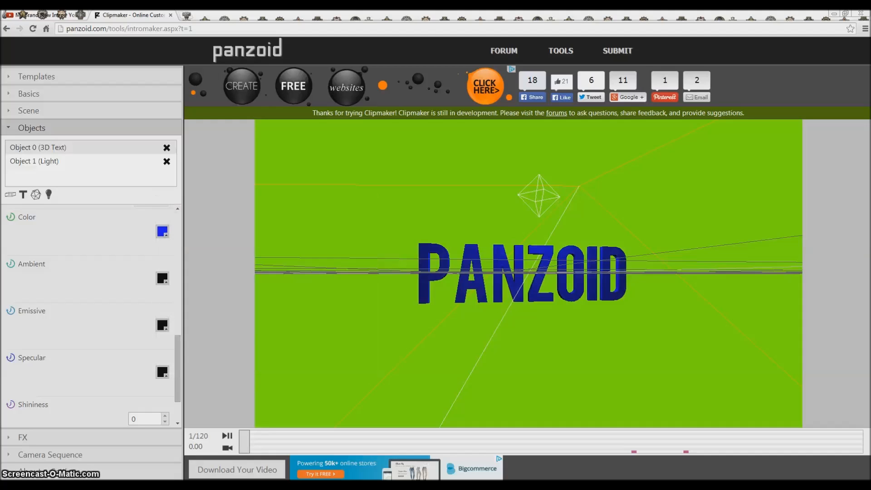
Step: Try a bright red specular color on the 3D text
drag(535, 300, 518, 311)
click(162, 372)
drag(168, 263, 279, 207)
click(348, 364)
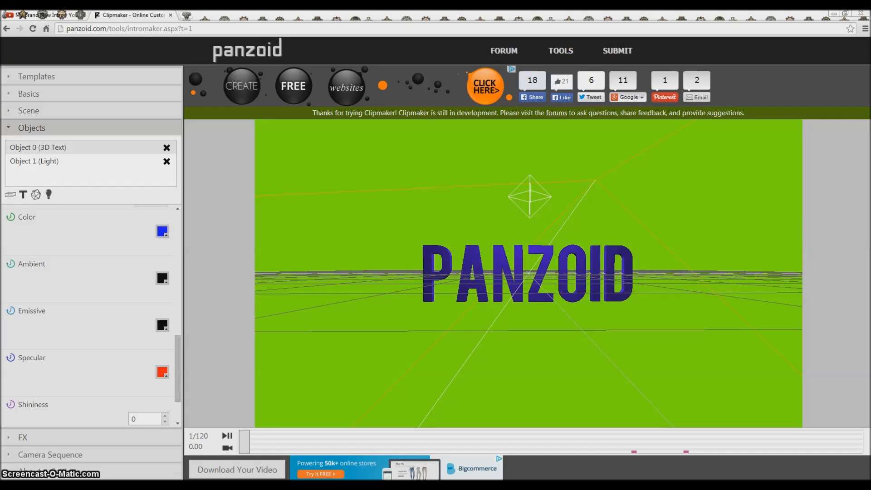
Step: Change the 3D text's specular color from red to the near-black #060606
click(162, 372)
click(173, 314)
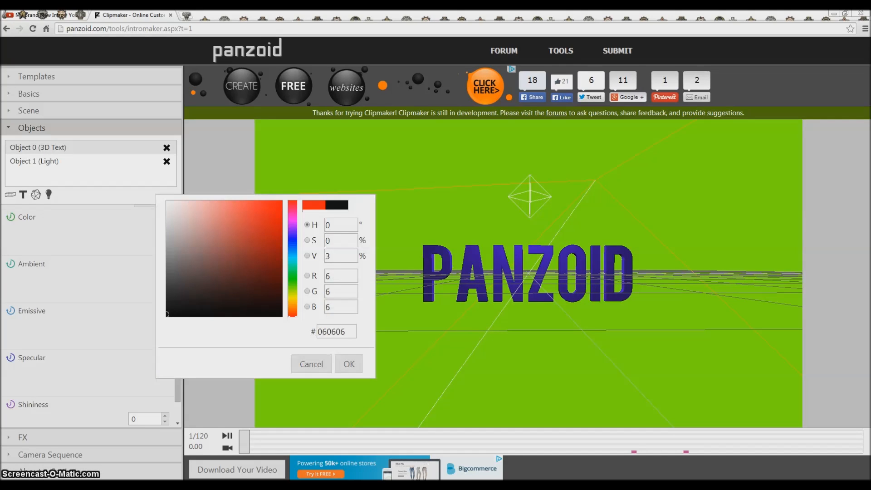
click(349, 364)
Step: Try raising the 3D text's shininess to 7 and return it to 0
scroll(91, 318, down, 1)
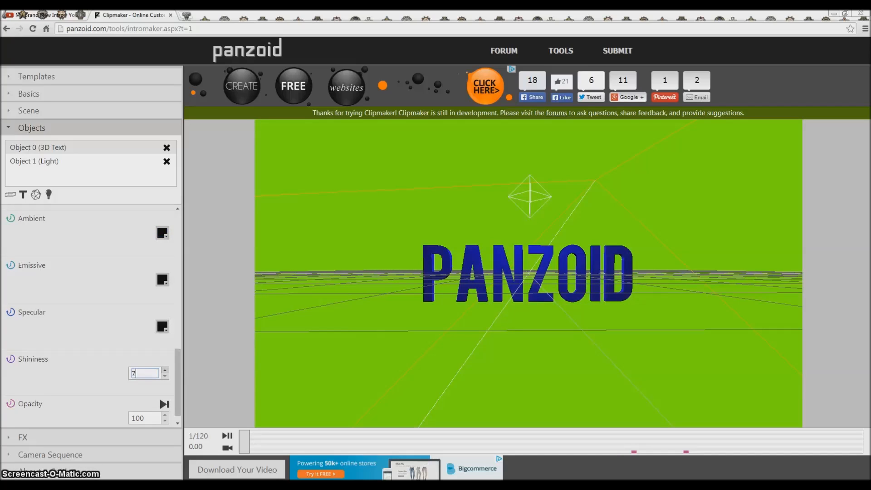
click(164, 376)
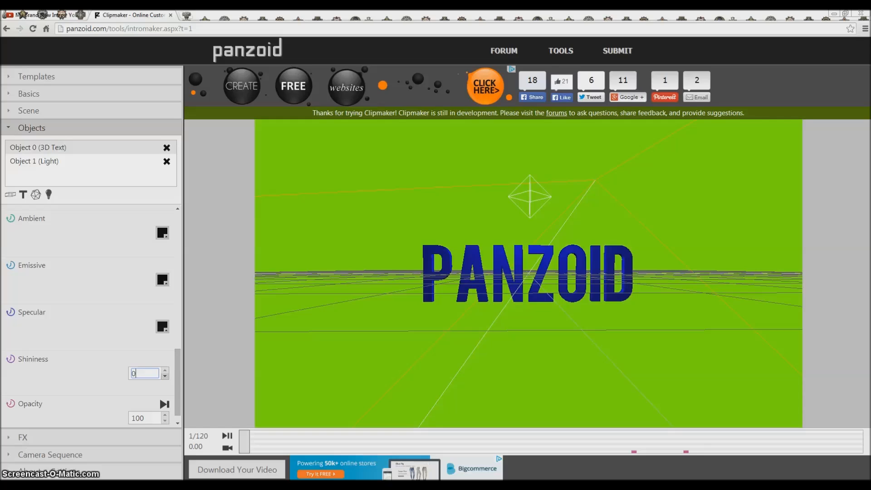
scroll(91, 318, down, 1)
scroll(90, 318, up, 10)
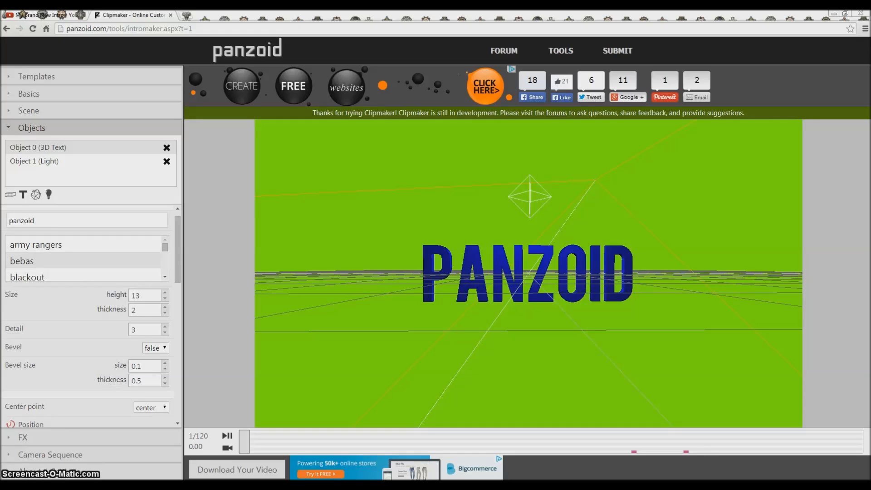
scroll(91, 317, up, 1)
Step: Add a second 3D text object to the scene and make it read "Text"
click(46, 161)
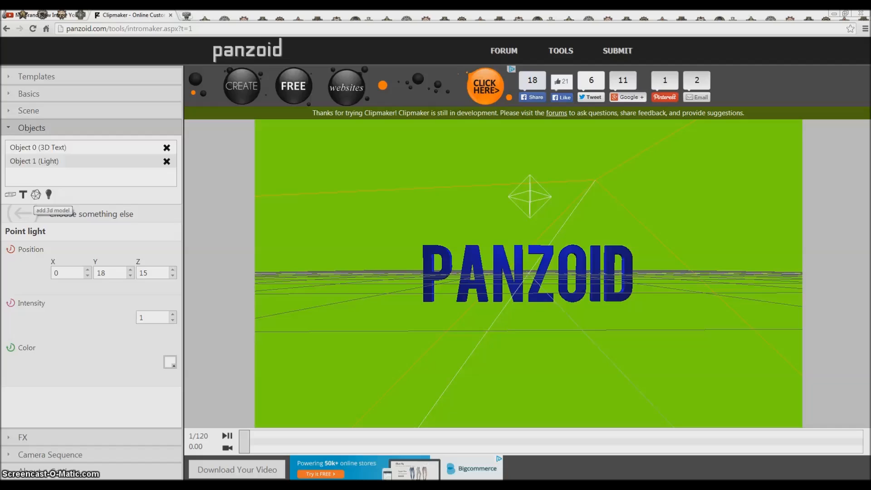
click(23, 195)
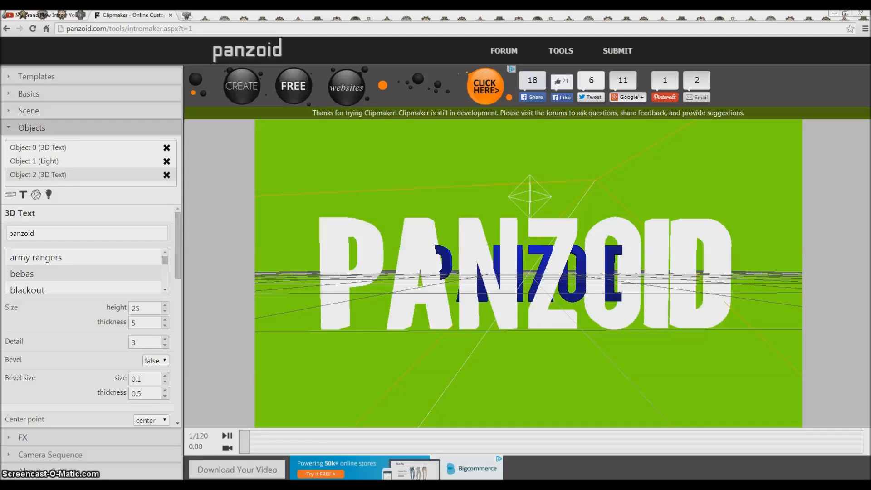
double_click(21, 233)
key(BackSpace)
text(Text)
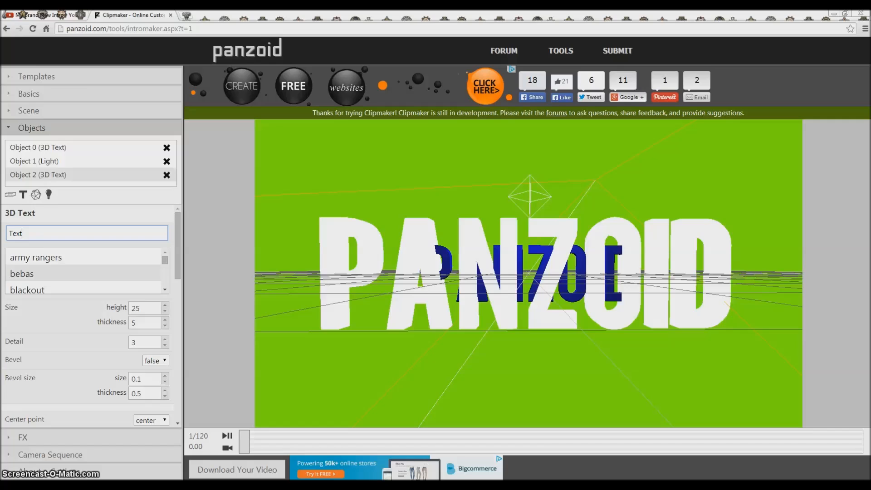
Step: Change the wording of the original blue 3D text object to "Your"
click(38, 148)
double_click(22, 233)
text(Your)
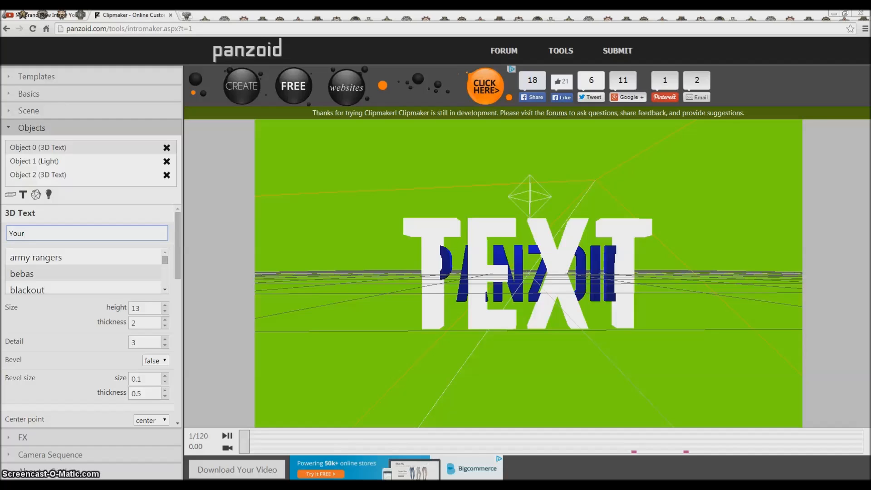
Step: Set the "Text" object's height to 10 and its thickness to 3
click(38, 174)
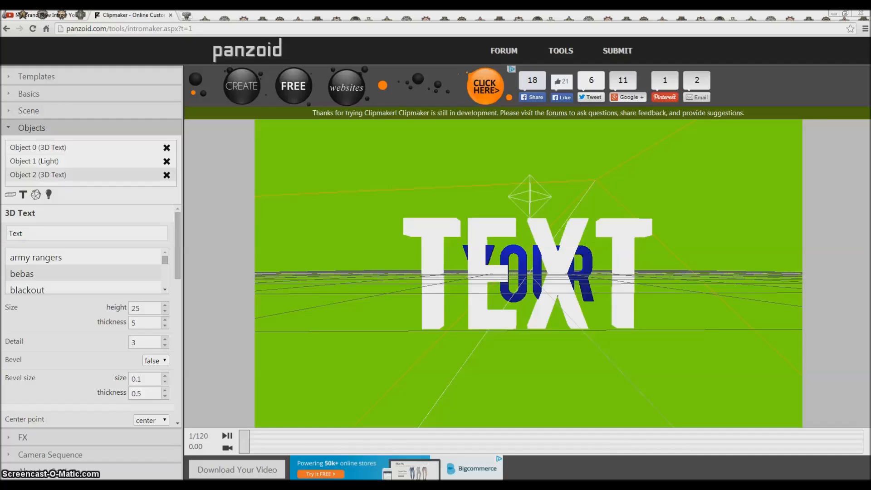
click(165, 311)
click(165, 306)
click(165, 305)
click(164, 305)
click(164, 305)
double_click(164, 312)
click(165, 311)
click(165, 312)
click(165, 311)
click(165, 311)
click(165, 311)
click(165, 311)
click(165, 311)
click(165, 311)
click(165, 311)
click(164, 312)
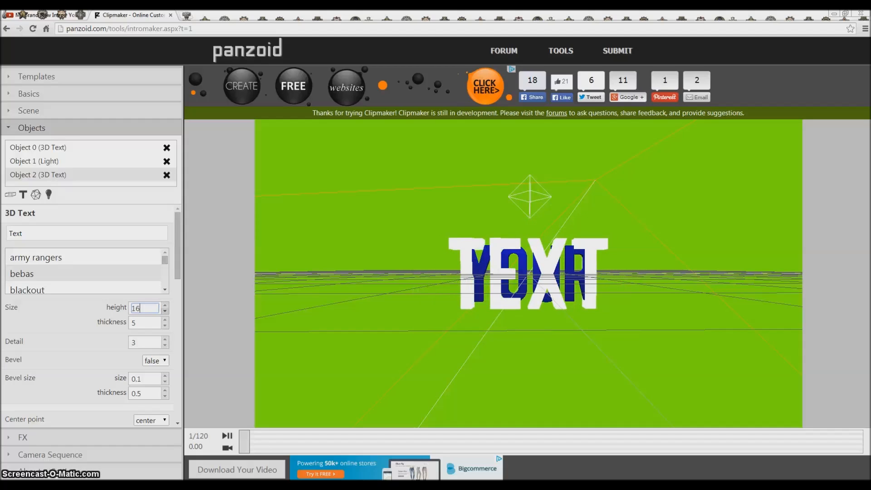
click(164, 311)
click(165, 311)
click(164, 311)
click(165, 311)
click(164, 311)
click(164, 311)
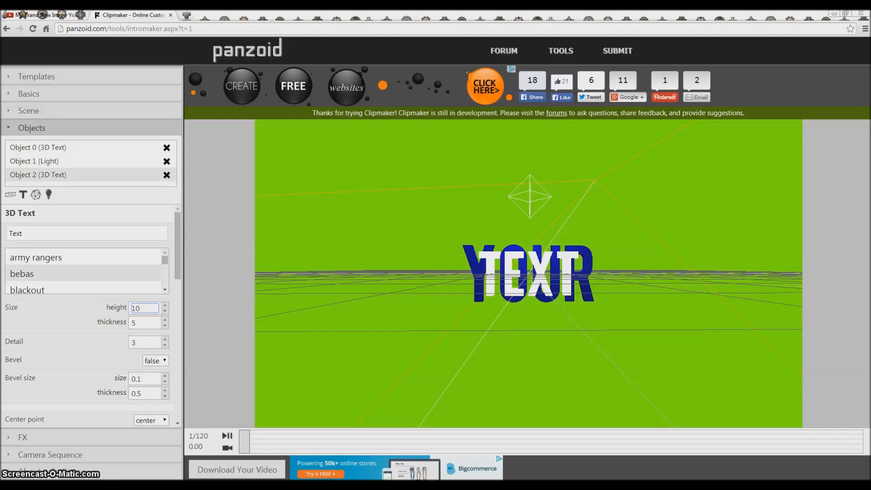
scroll(91, 318, down, 1)
click(164, 280)
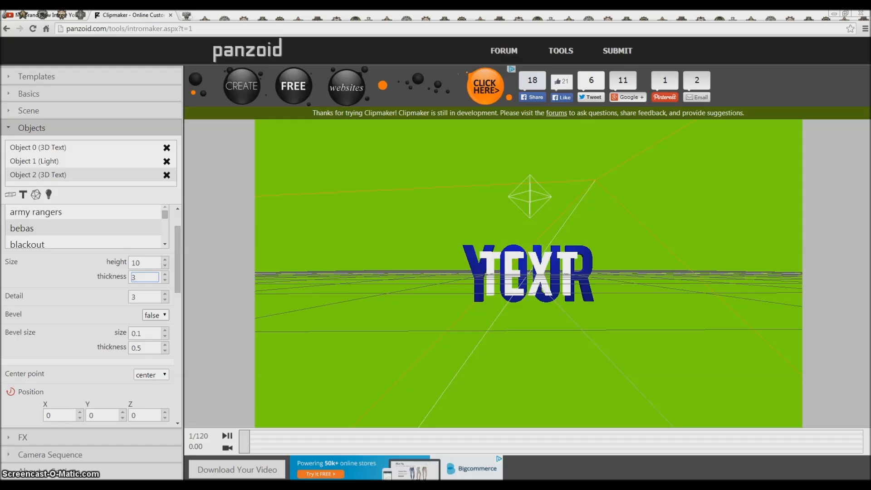
Step: Move the "Text" object below "Your" by setting its Y position to -15
scroll(90, 295, down, 1)
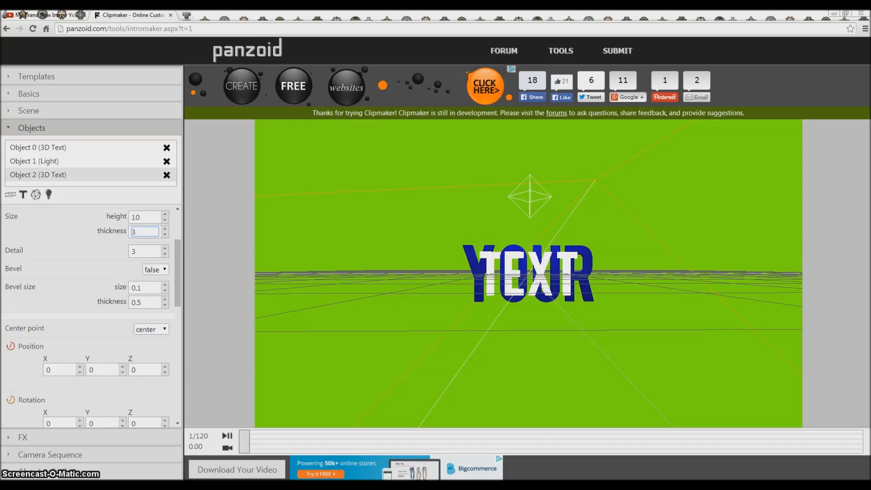
click(123, 372)
click(123, 373)
click(122, 373)
click(122, 373)
click(123, 373)
click(122, 372)
click(123, 373)
double_click(123, 372)
click(123, 373)
click(122, 373)
click(123, 372)
click(123, 372)
click(123, 373)
click(122, 372)
click(123, 373)
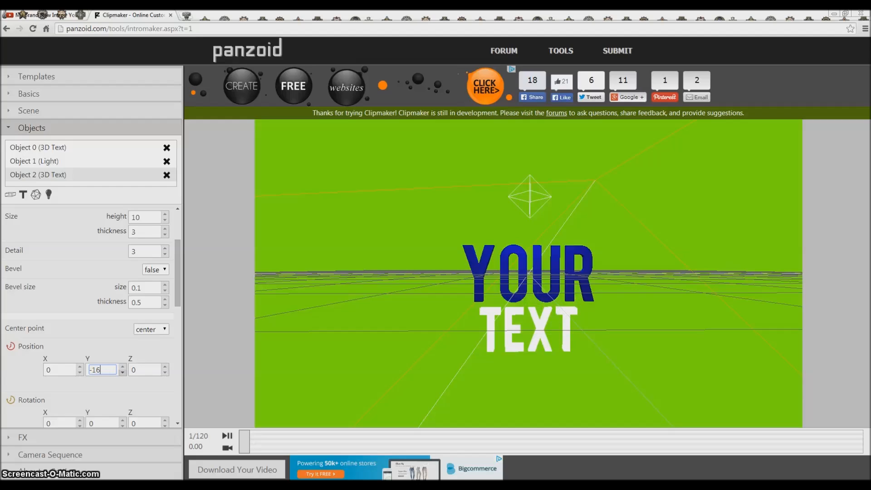
click(123, 366)
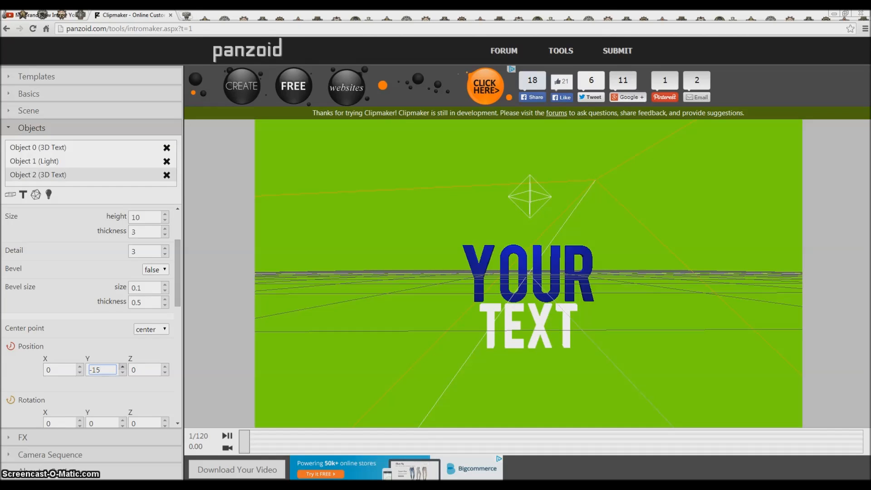
Step: Set the "Text" object's color to a bright blue
scroll(91, 317, down, 2)
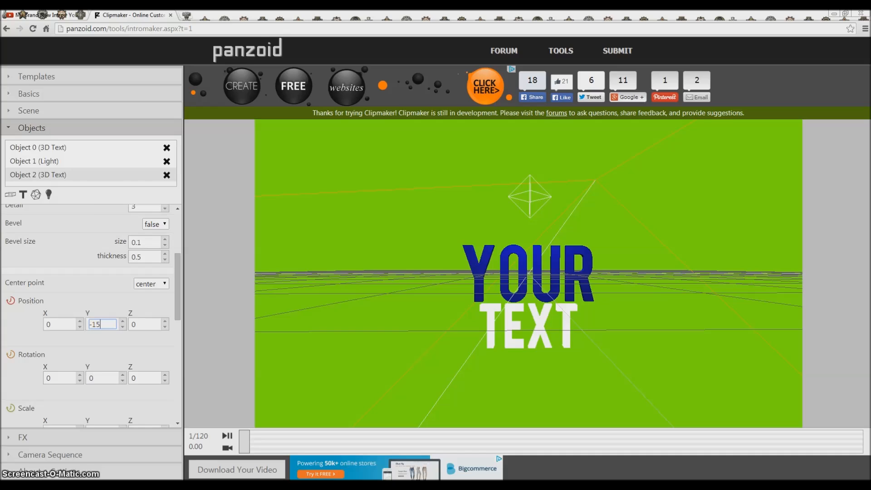
scroll(90, 318, down, 3)
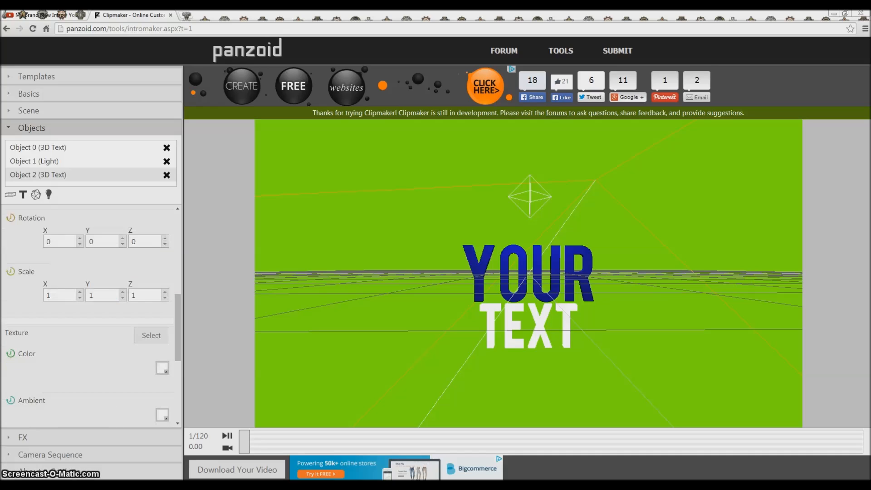
click(162, 322)
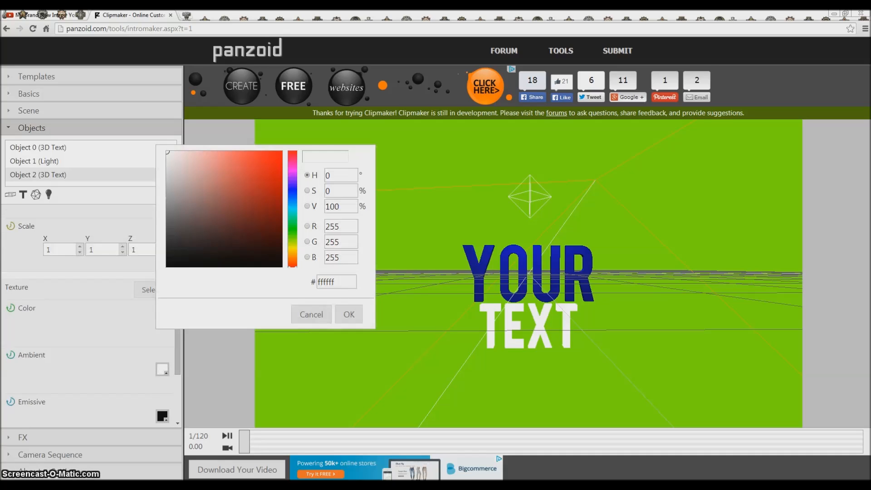
click(292, 193)
drag(280, 158, 281, 155)
click(349, 314)
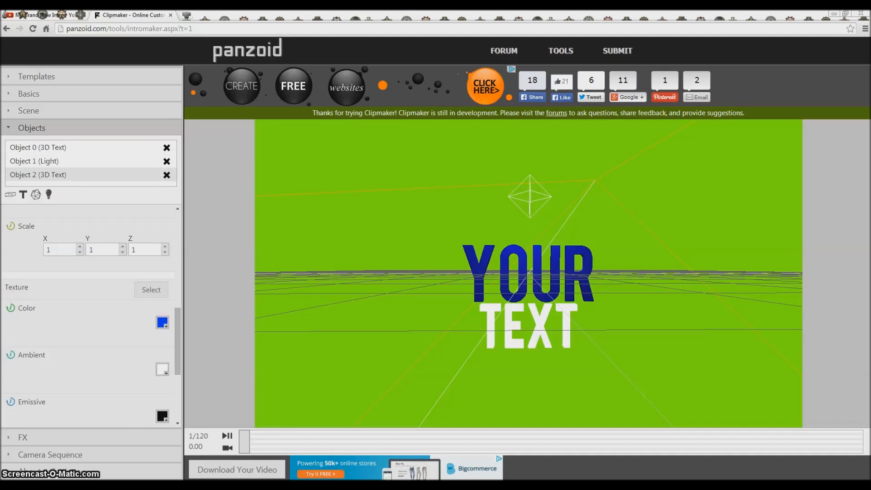
click(162, 322)
click(349, 314)
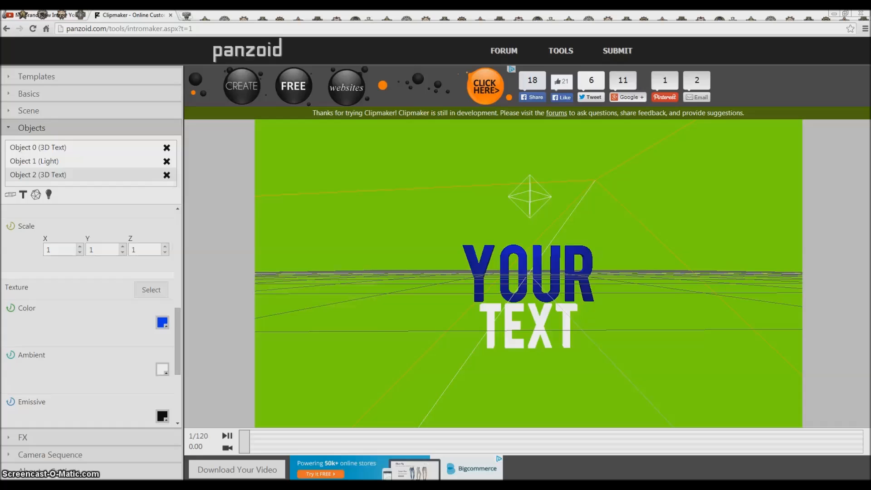
Step: Set both the ambient and the specular color of the "Text" object to black, #000000
click(162, 369)
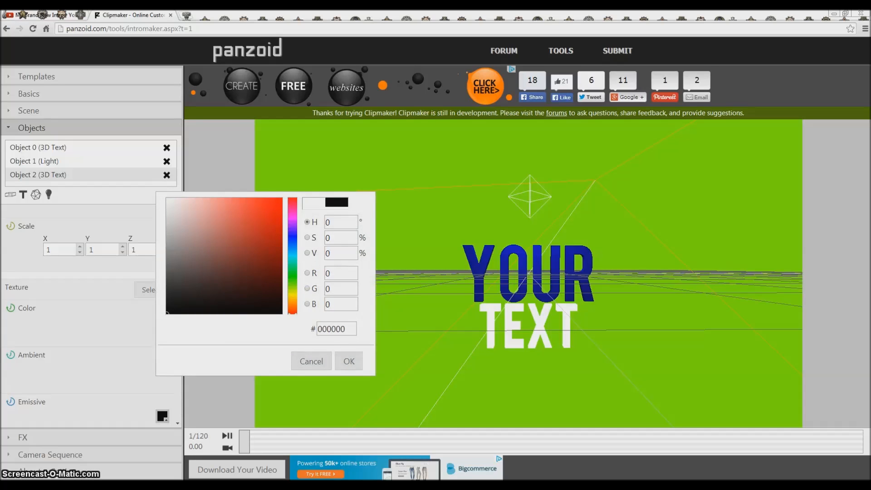
click(349, 361)
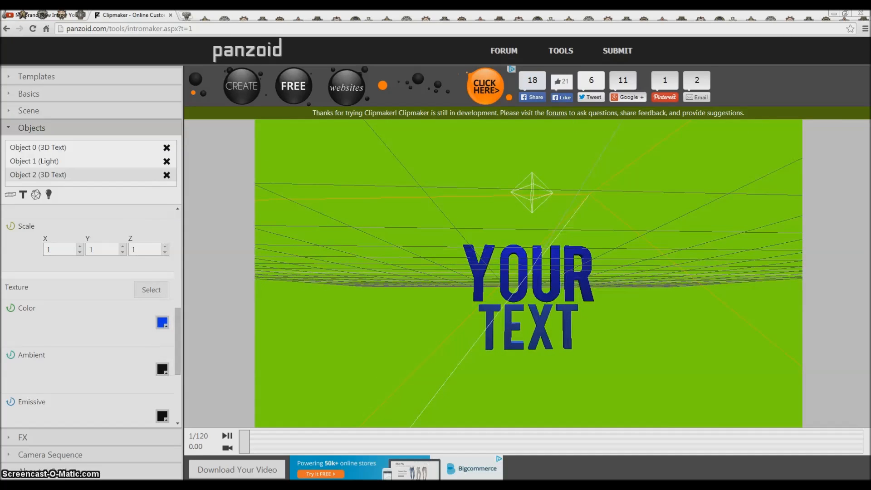
scroll(91, 317, down, 3)
click(162, 327)
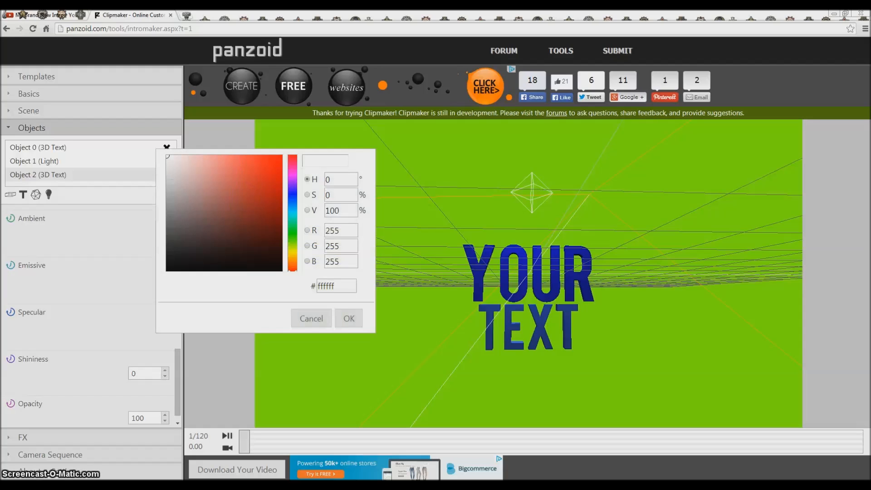
drag(171, 189, 166, 272)
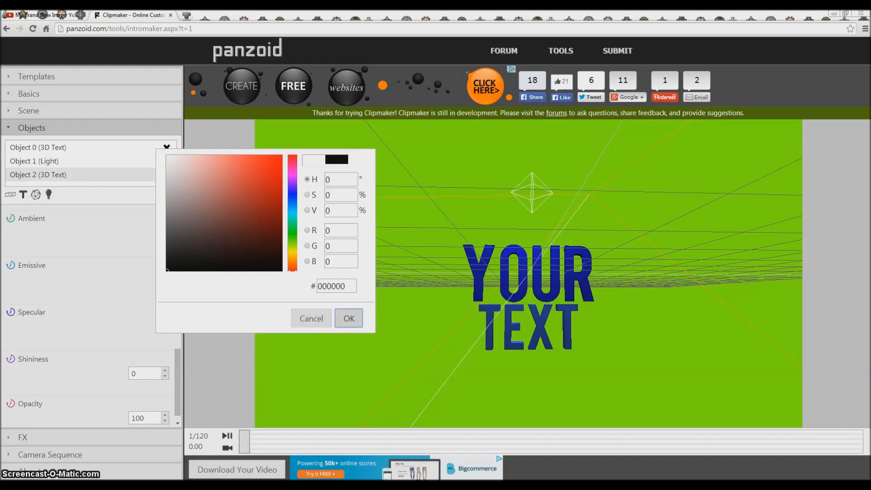
click(349, 318)
scroll(91, 341, down, 1)
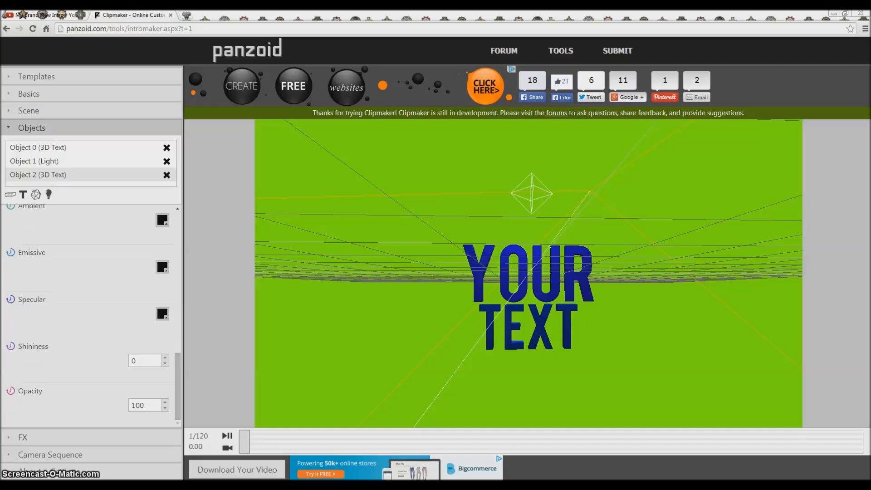
Step: Shift the "Text" object slightly sideways under "Your" by setting its X position to 0.5
scroll(91, 313, up, 4)
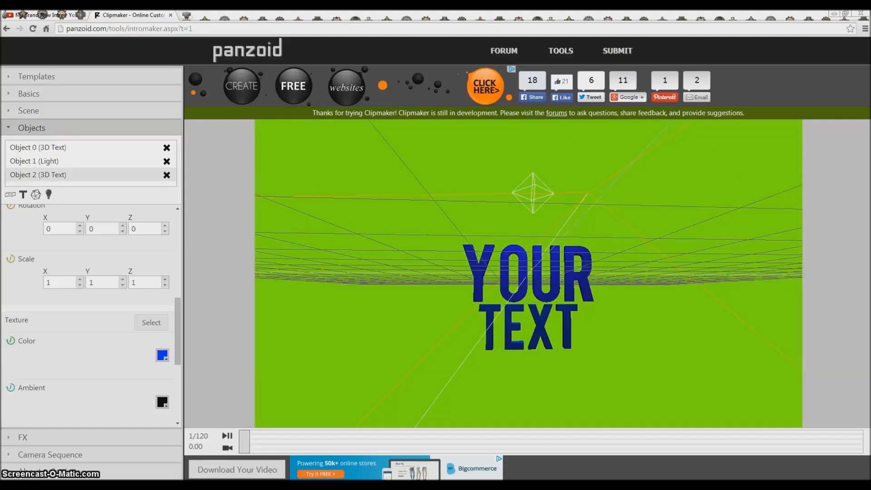
scroll(91, 313, up, 3)
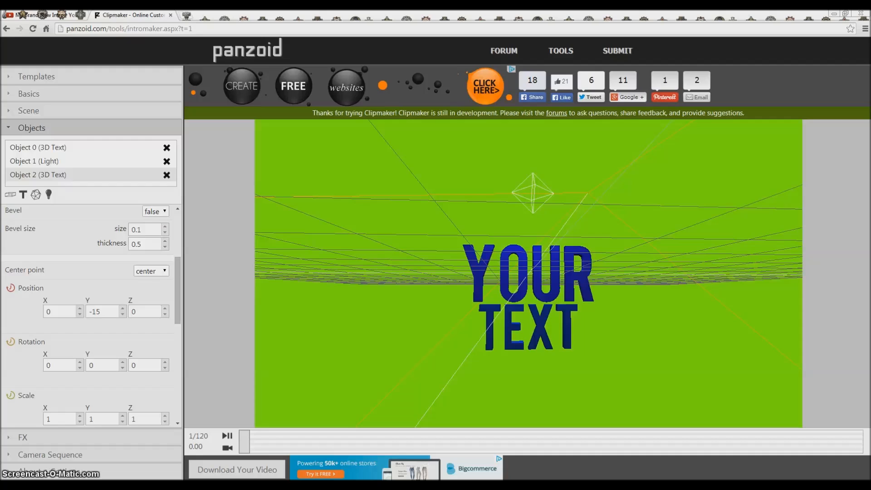
click(165, 308)
click(165, 314)
click(80, 309)
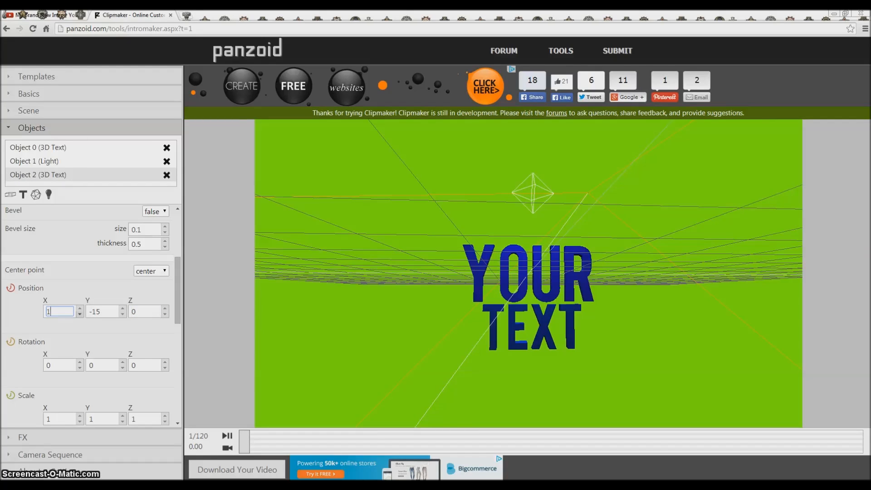
click(79, 314)
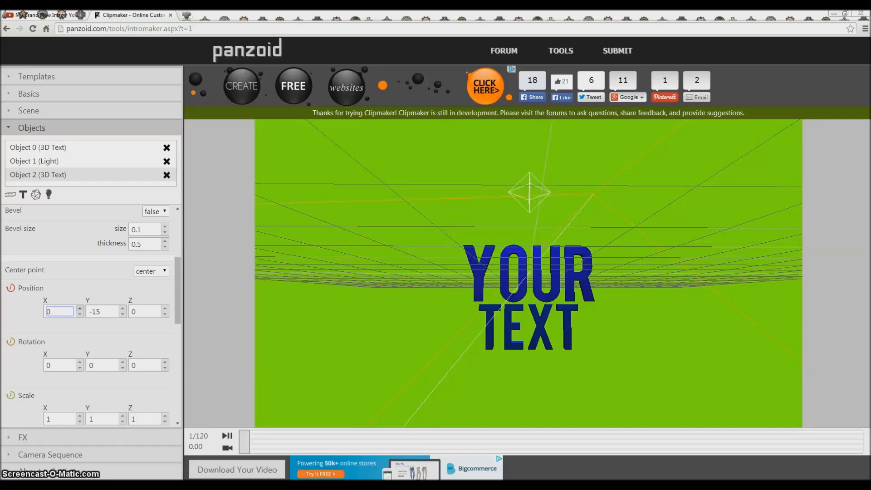
click(80, 309)
text(0.5)
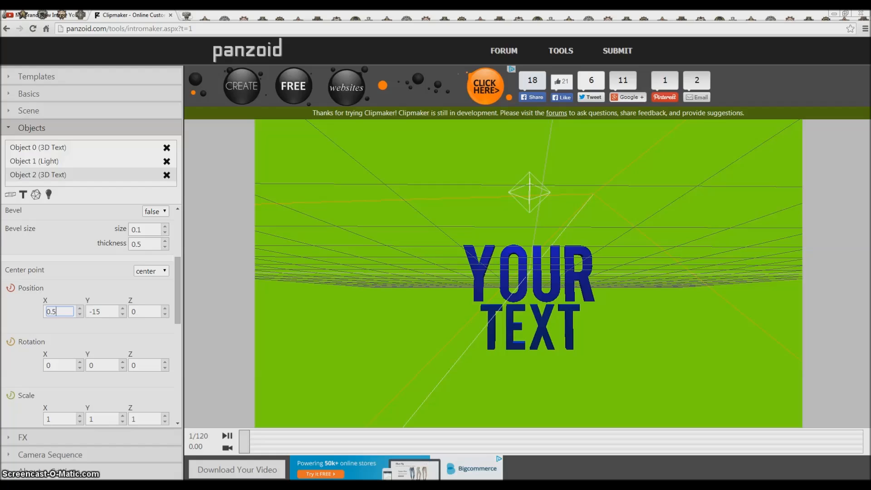
key(Return)
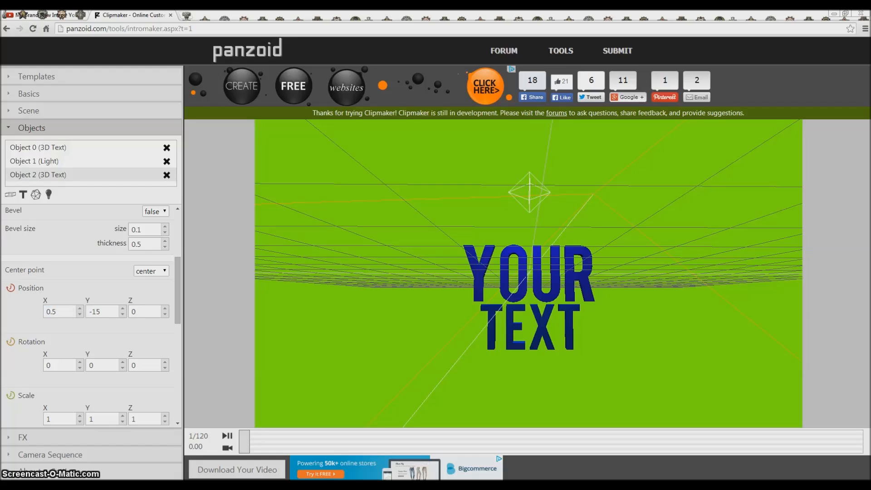
Step: Switch the preview to the camera view and play the intro animation to check both text objects
scroll(90, 313, down, 4)
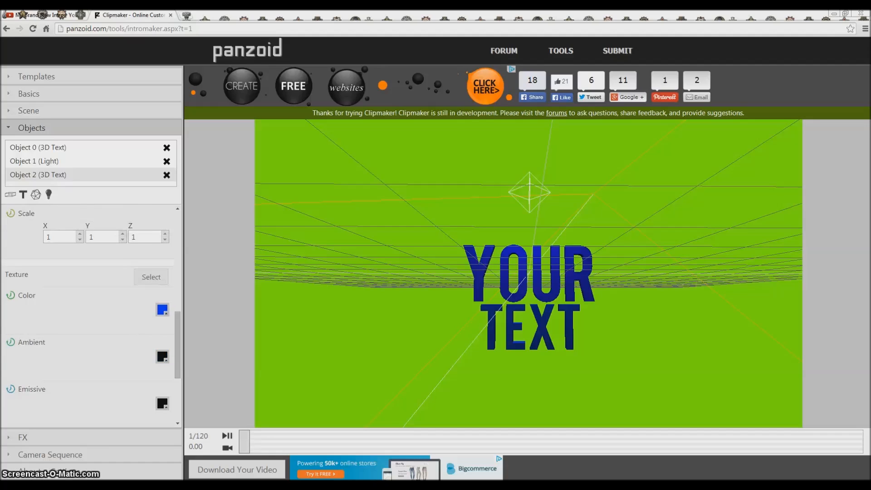
scroll(90, 313, up, 4)
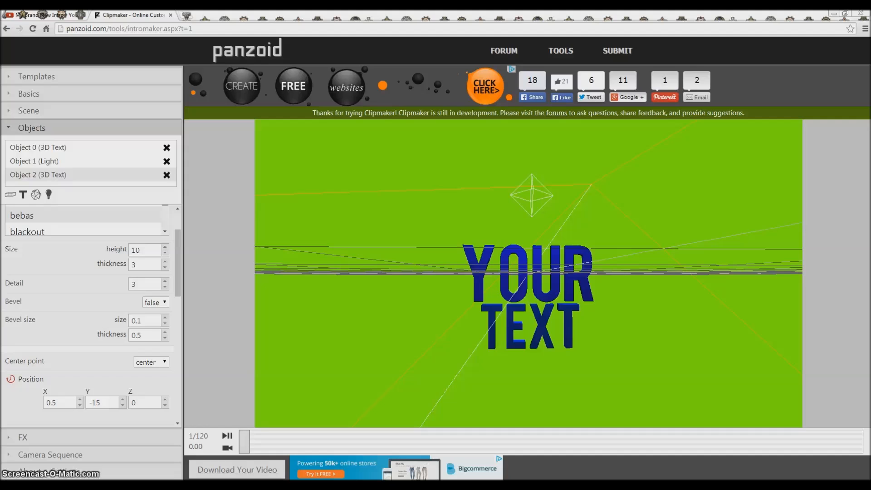
click(228, 448)
click(228, 436)
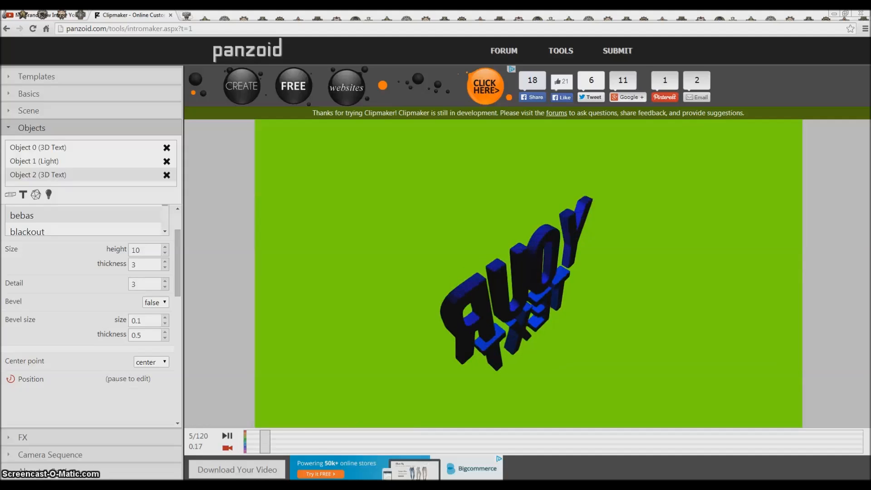